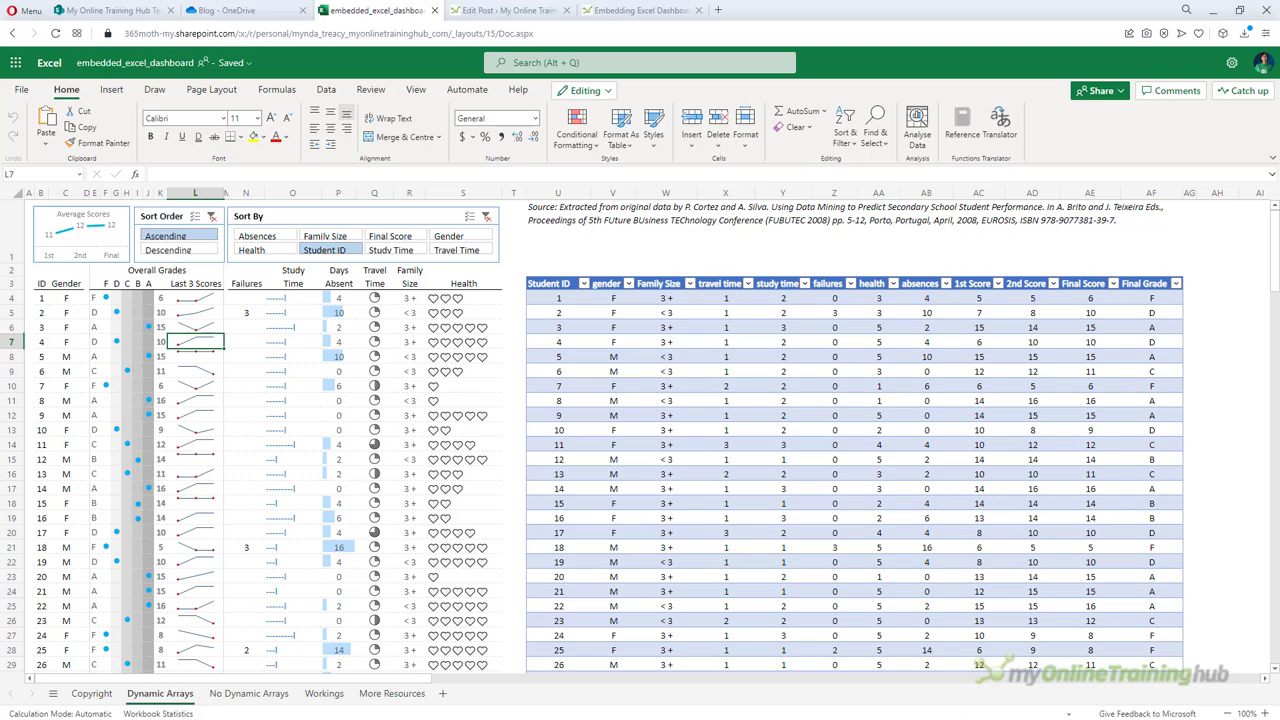
Step: Select A1:S18, confirm the Name Box reads 'dashboard', then go to the OneDrive Training folder
click(28, 203)
mouse_move(28, 203)
mouse_down()
mouse_move(485, 462)
mouse_move(485, 507)
mouse_up()
scroll(485, 507, down, 2)
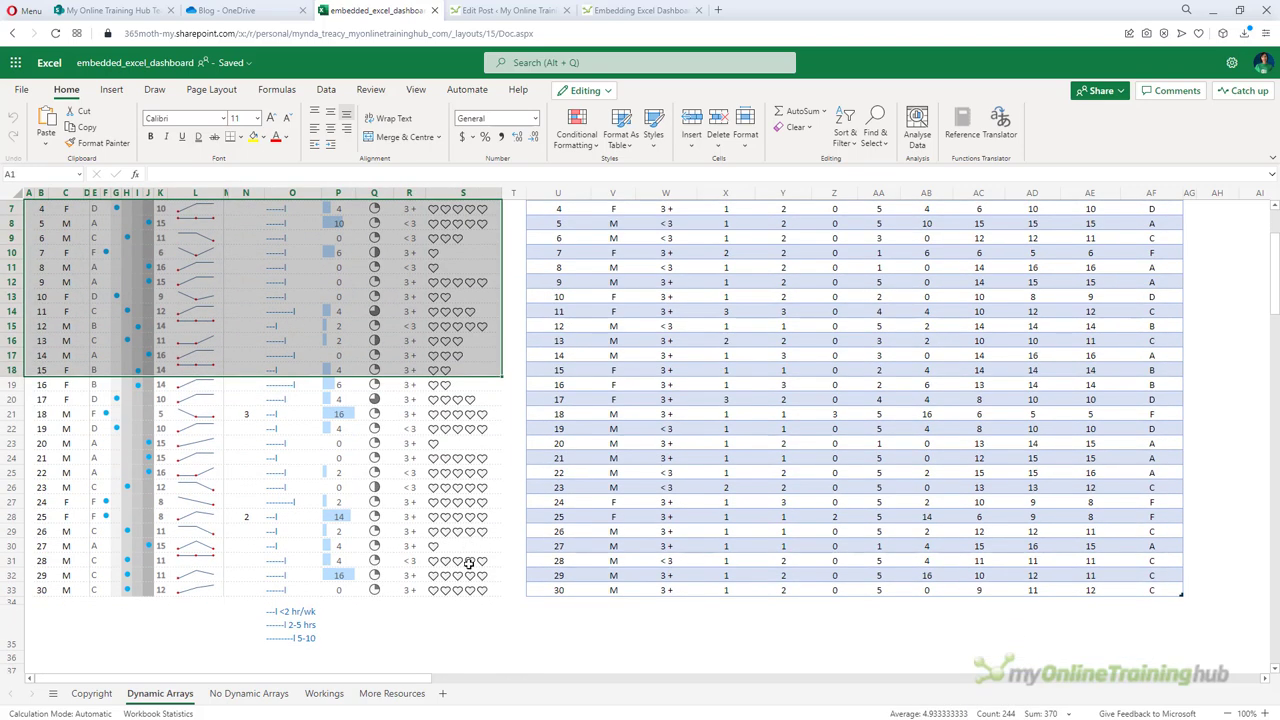
scroll(466, 612, up, 2)
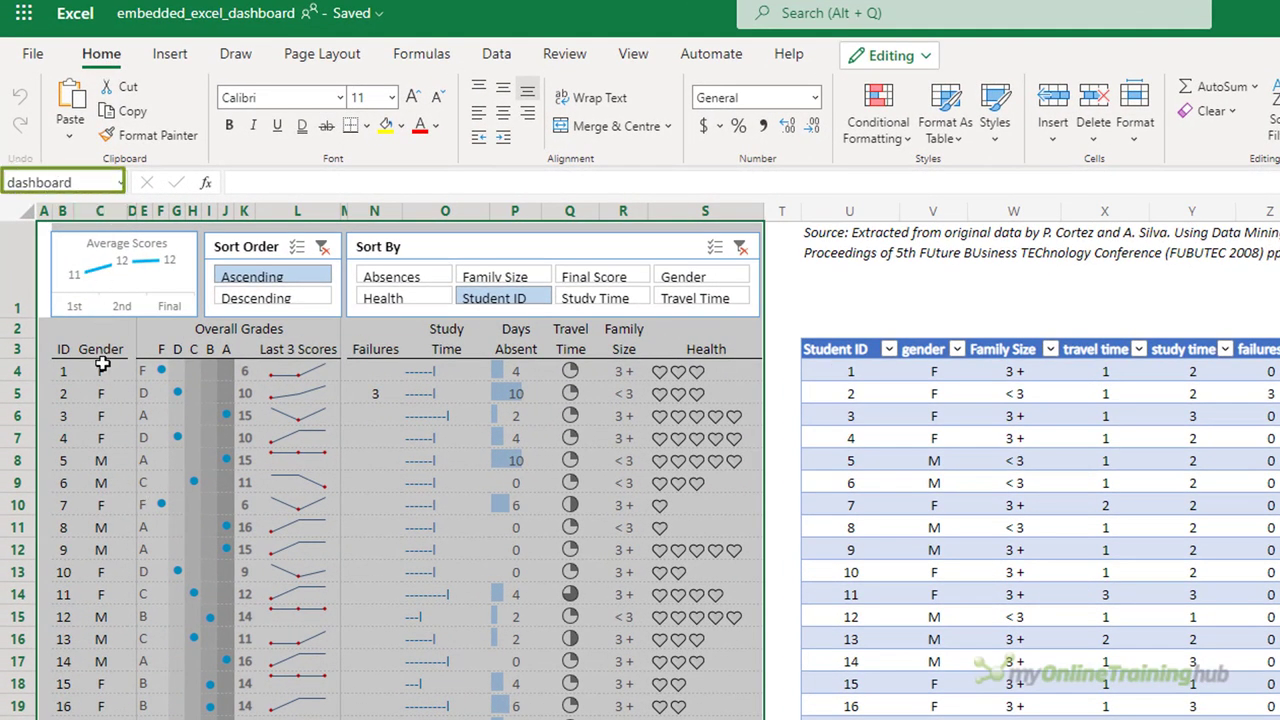
click(78, 182)
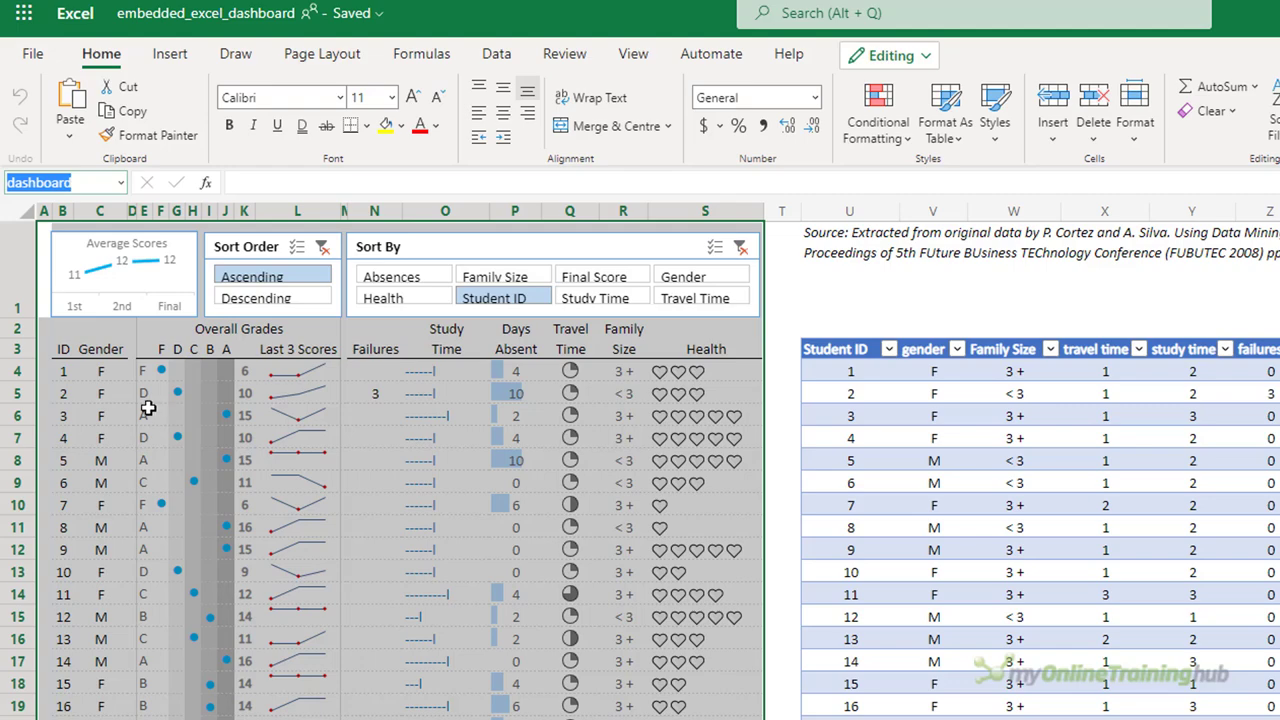
key(Escape)
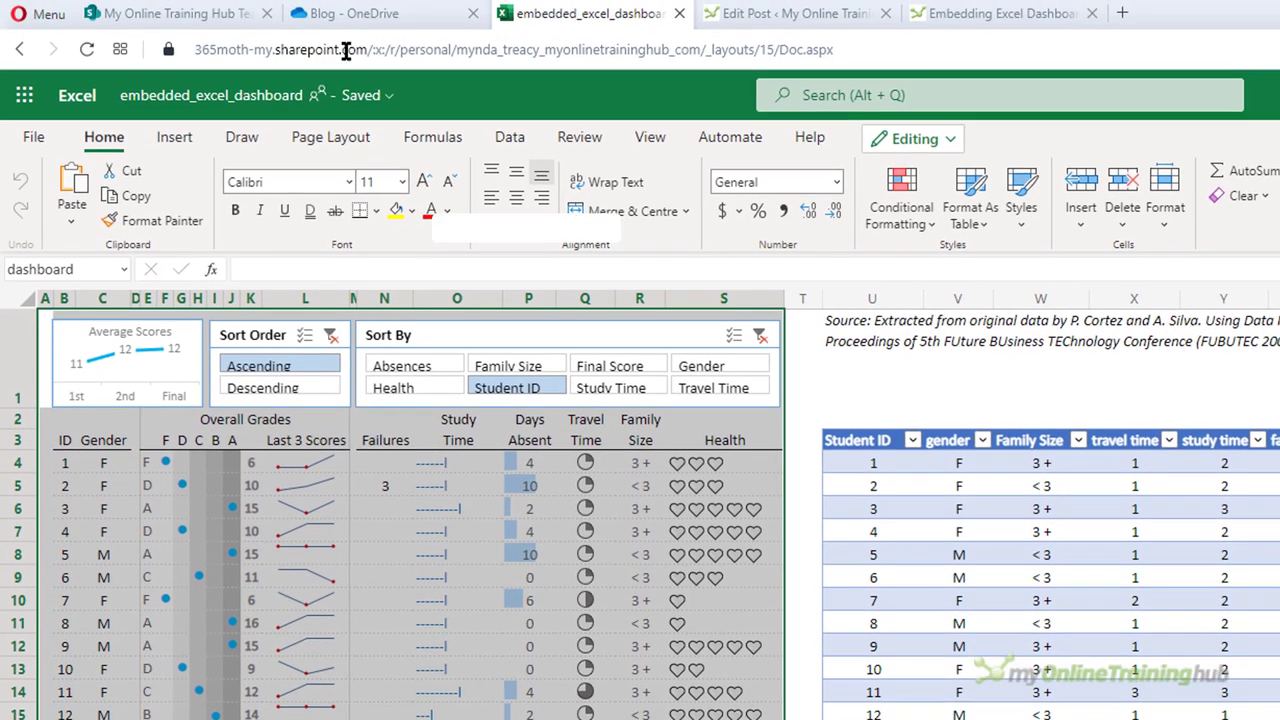
click(345, 16)
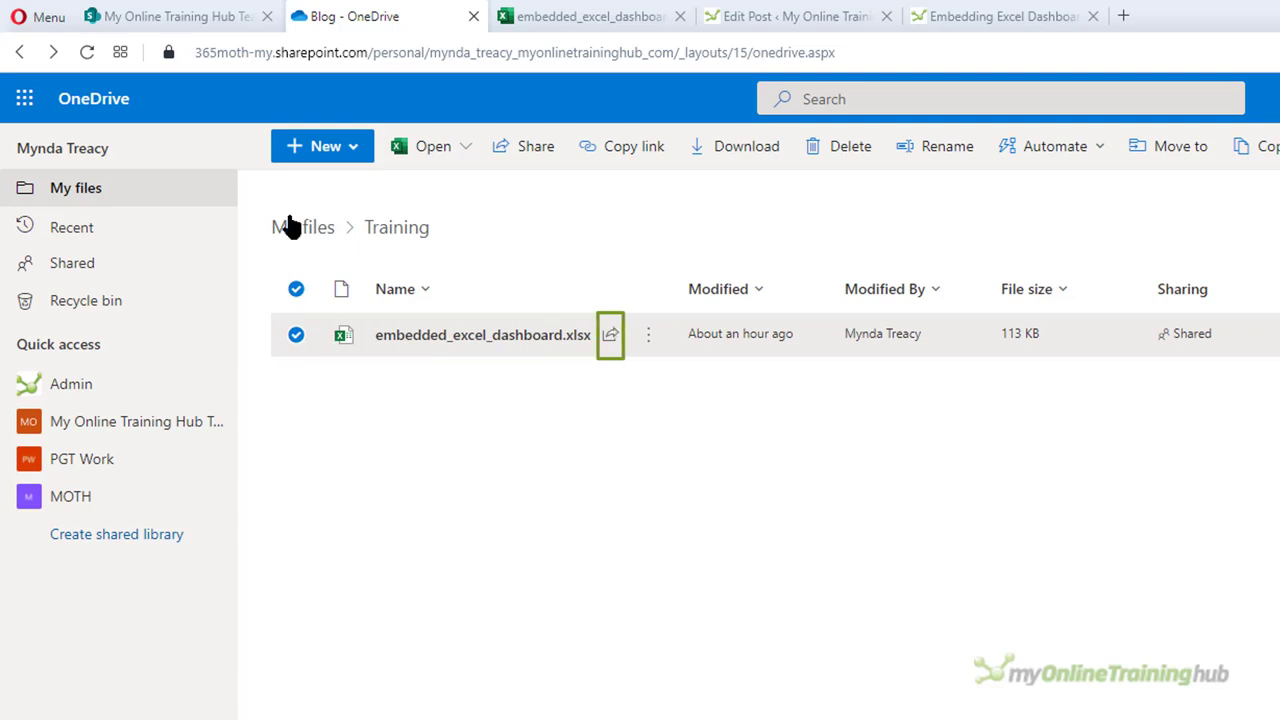
Step: After glancing at the SharePoint library, open sharing for embedded_excel_dashboard.xlsx in OneDrive
click(175, 18)
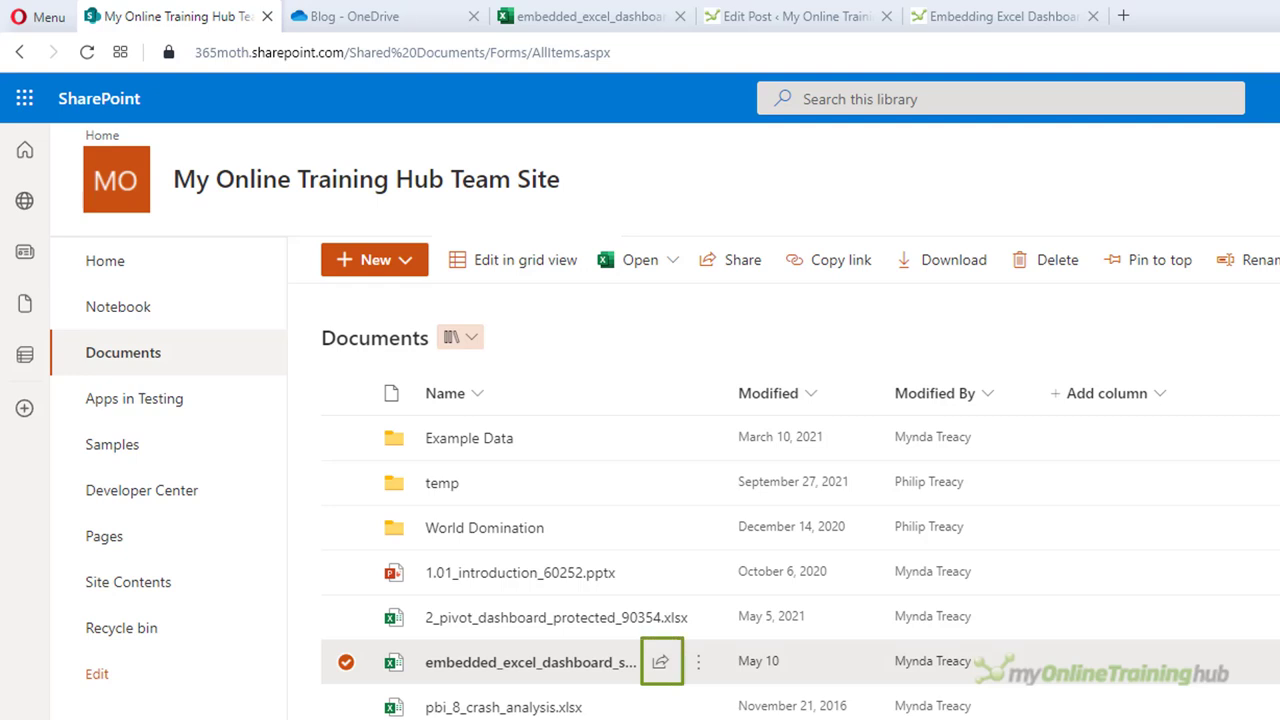
click(335, 16)
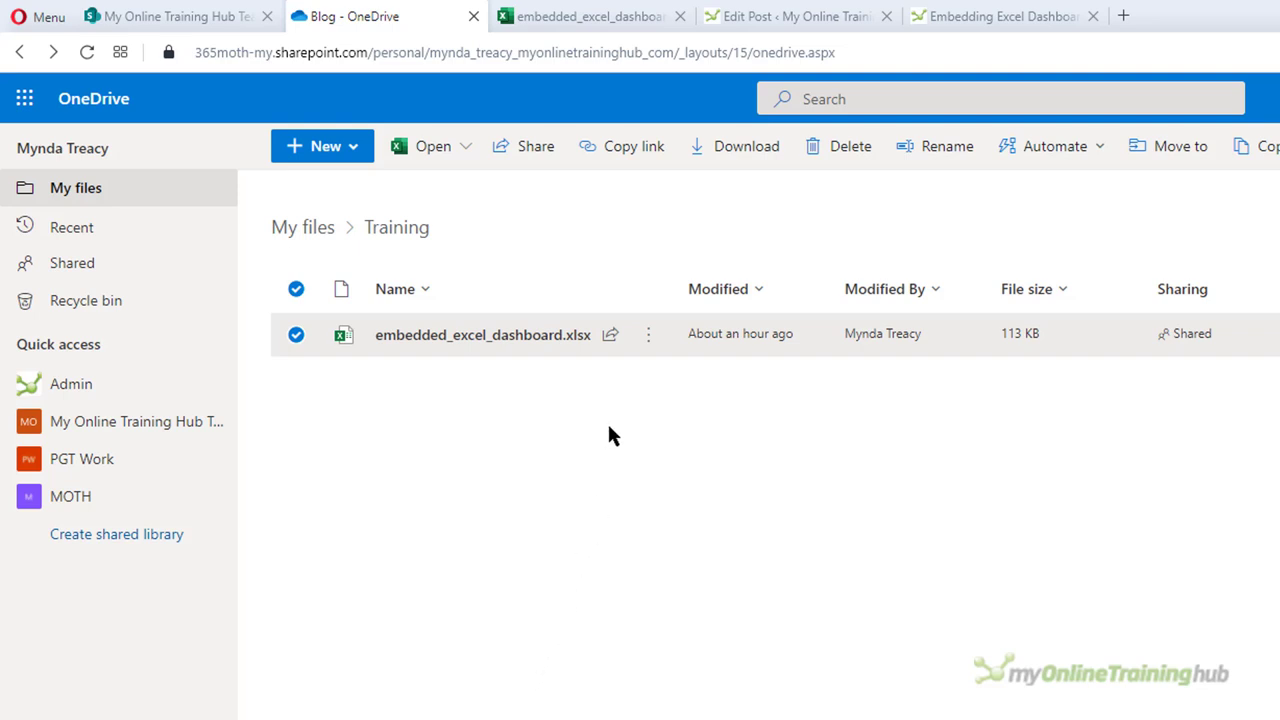
click(609, 348)
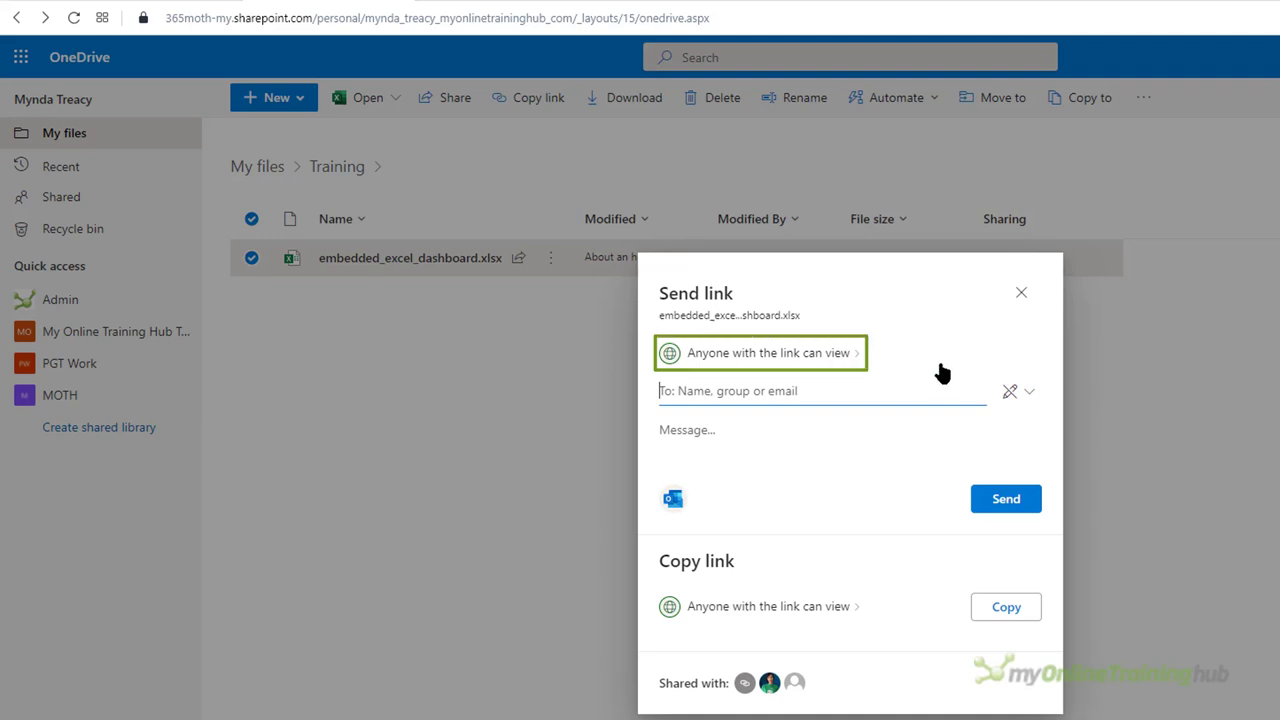
Step: In Link settings, disallow editing, turn on Block download, apply, and copy the link
click(1030, 393)
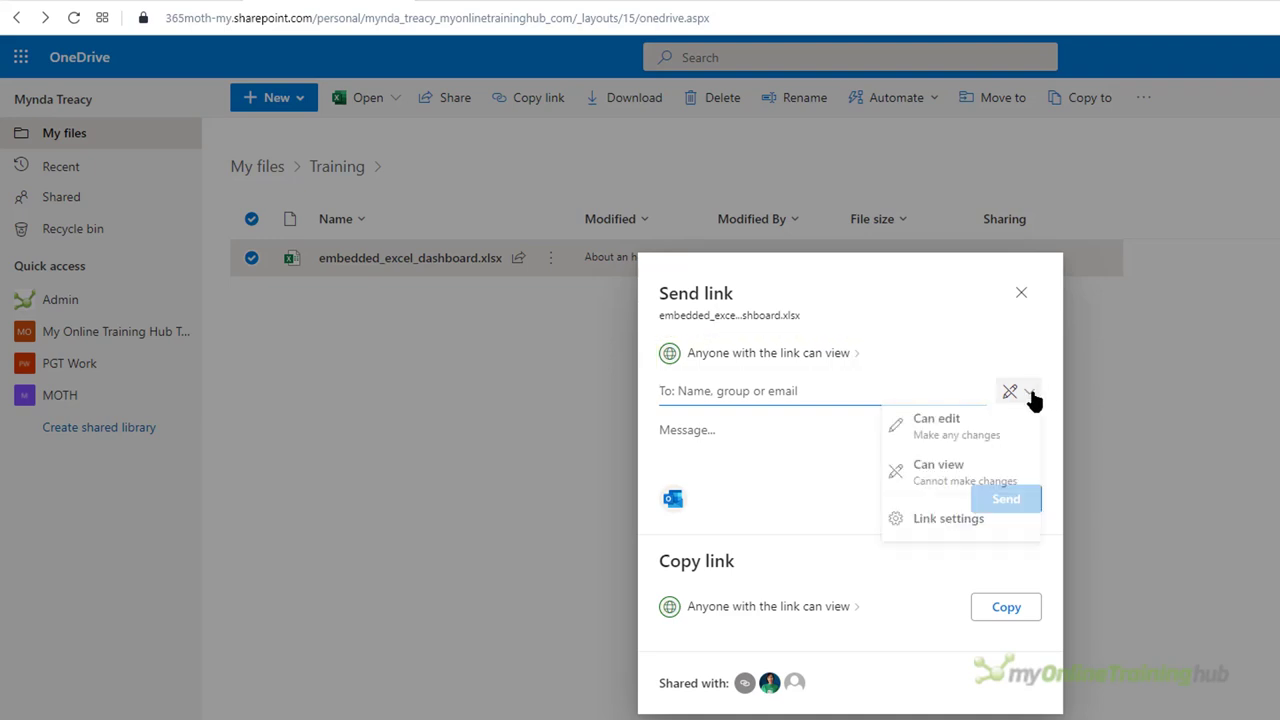
click(950, 522)
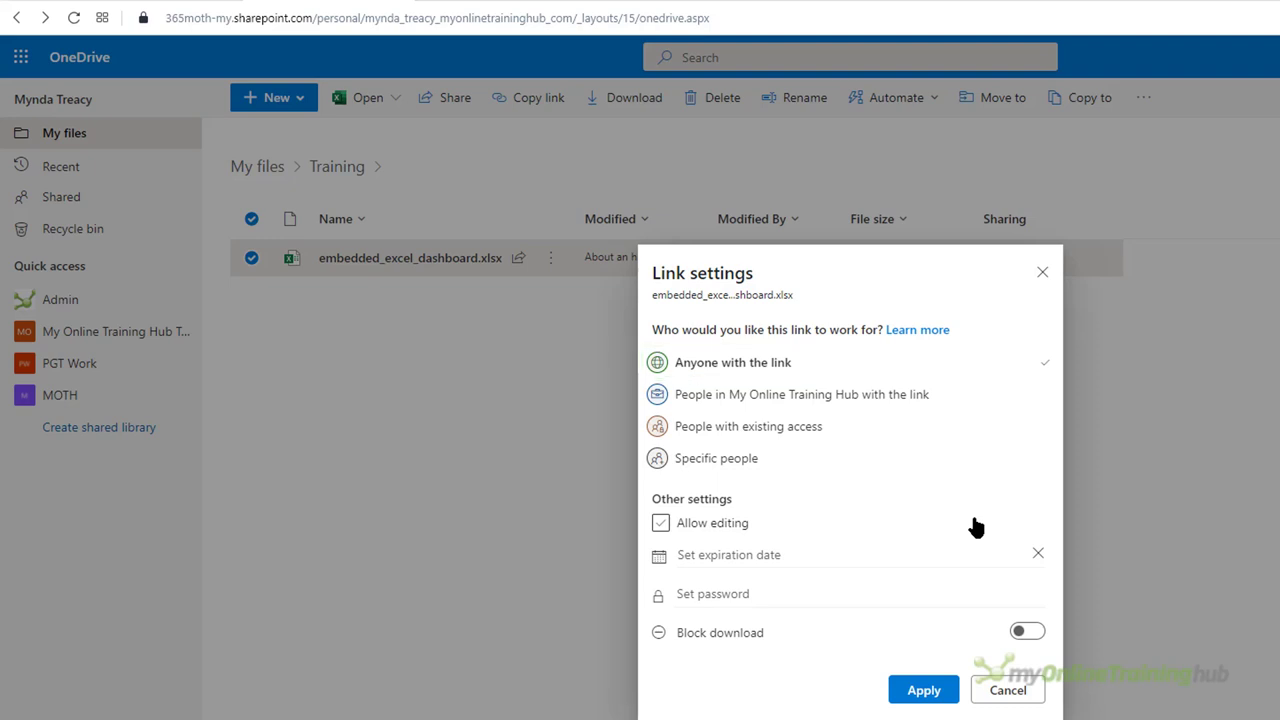
click(1030, 632)
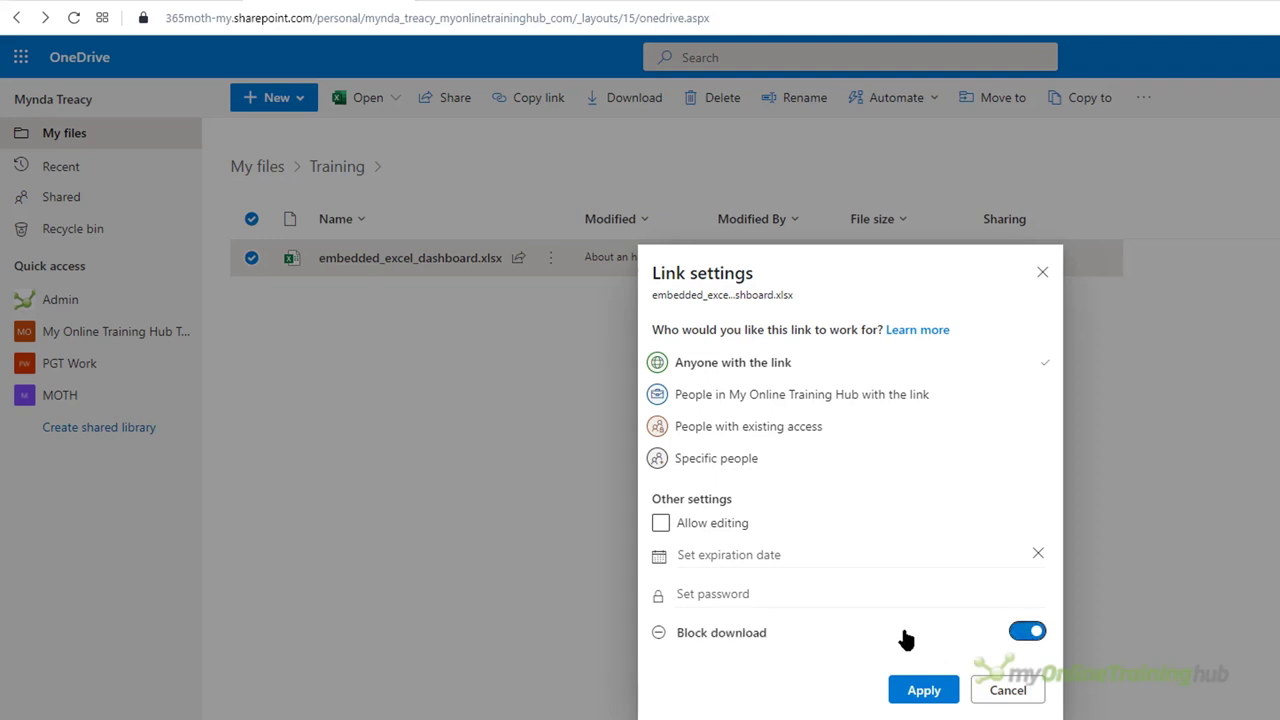
click(1028, 631)
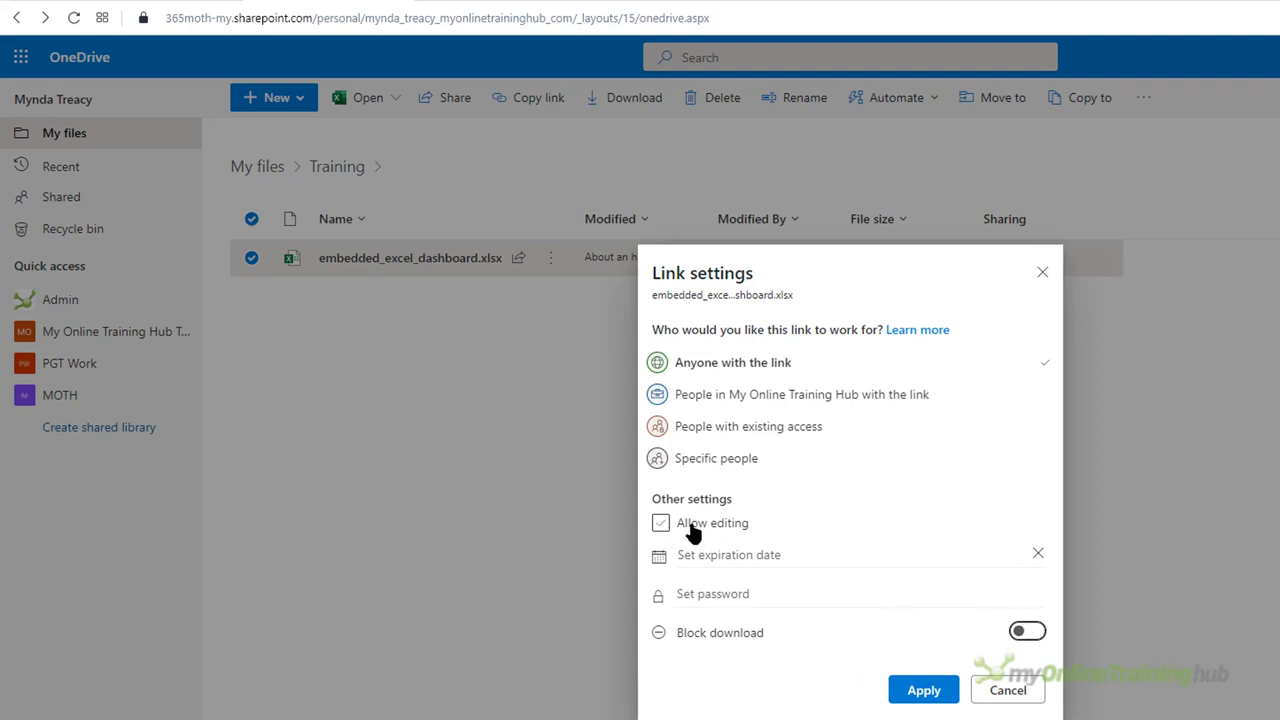
click(1030, 632)
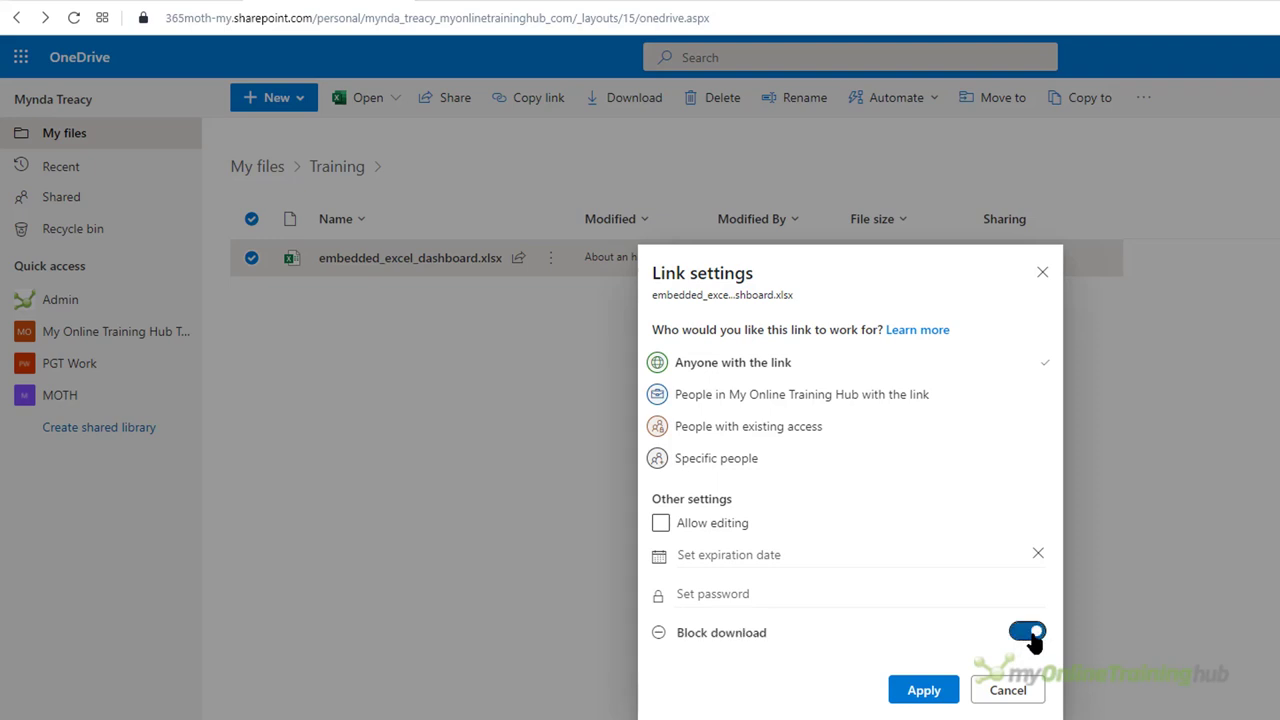
click(907, 697)
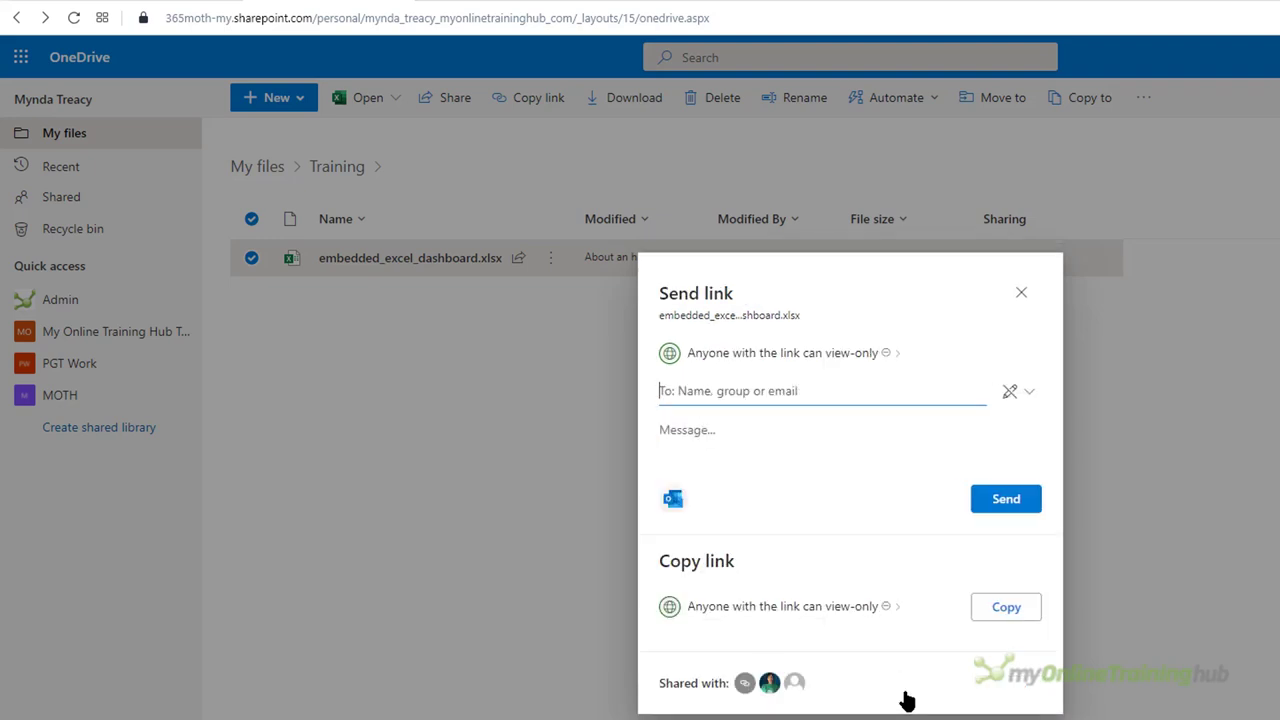
click(1006, 612)
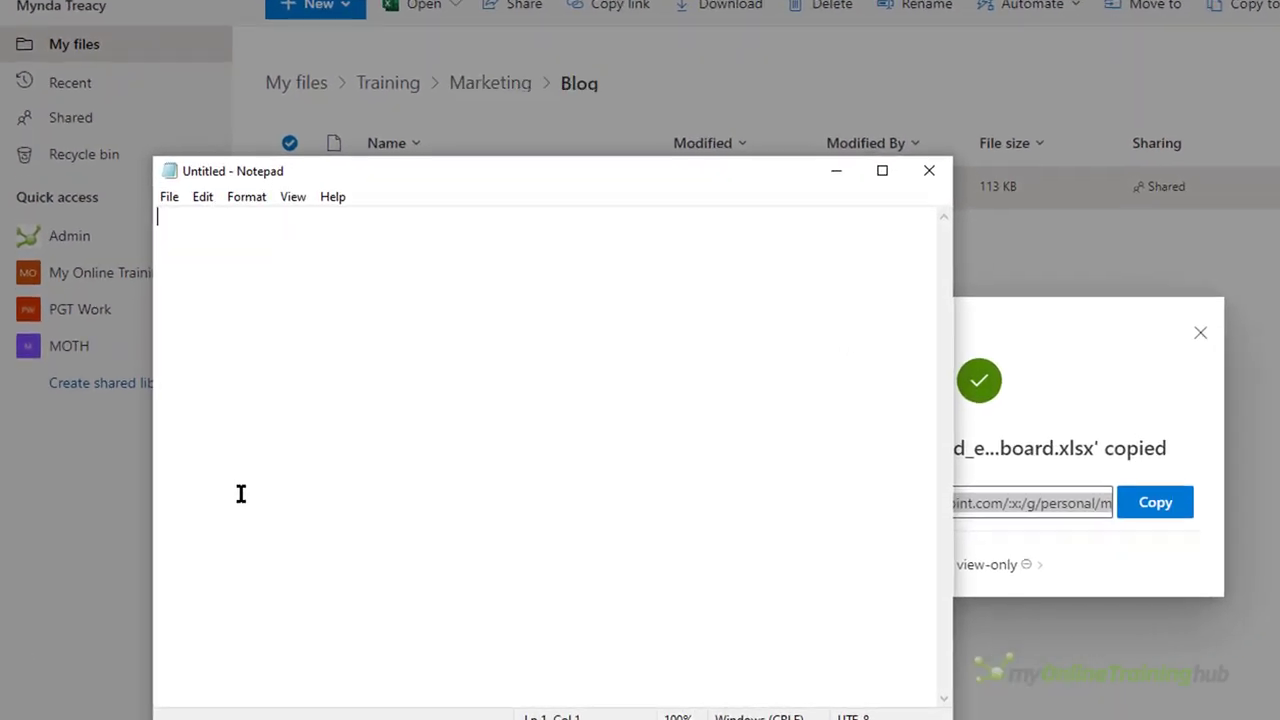
Step: Paste the link into Notepad as <iframe src="...&action=embedview&wdbipreview=true"></iframe>
key(ctrl+v)
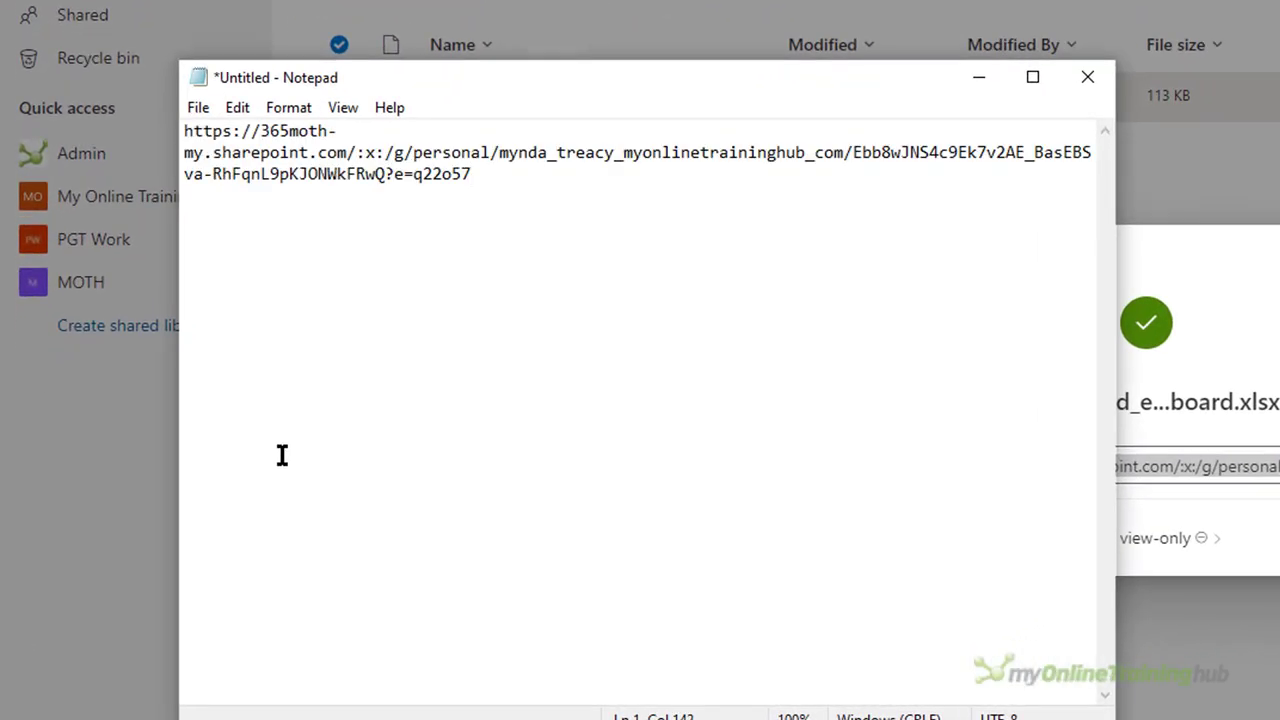
key(ctrl+Home)
text(<iframe )
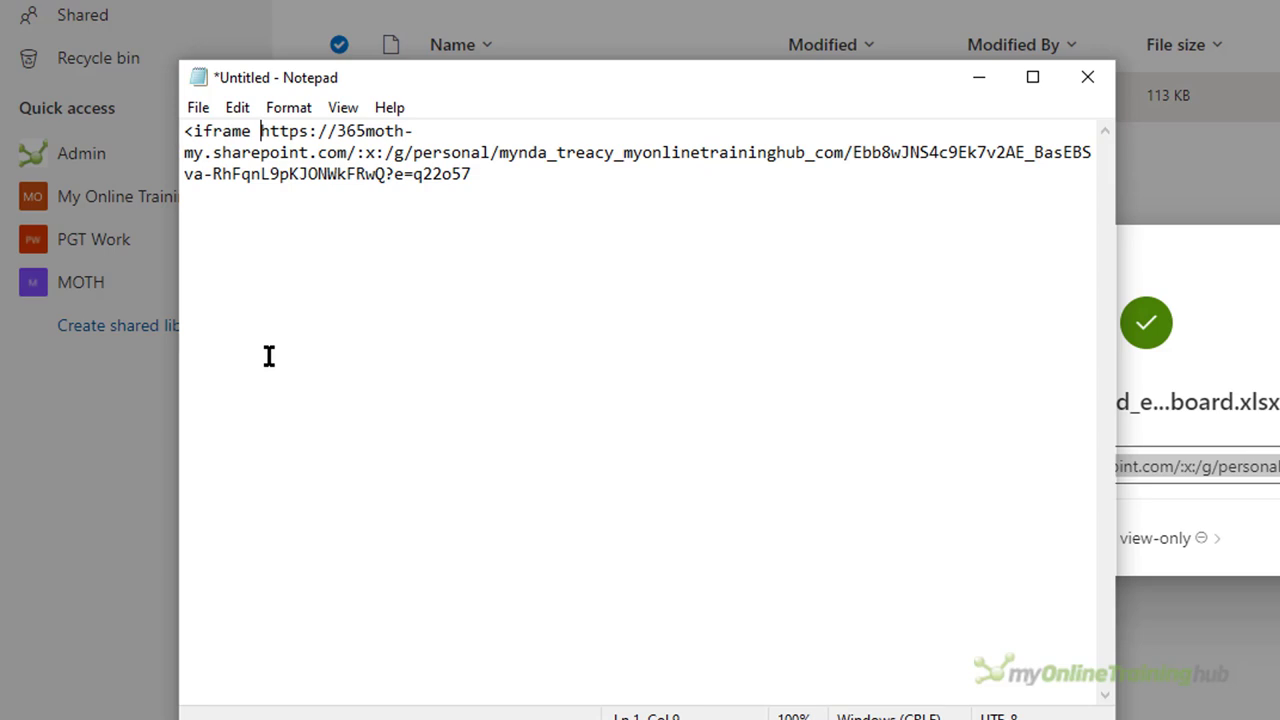
text(src)
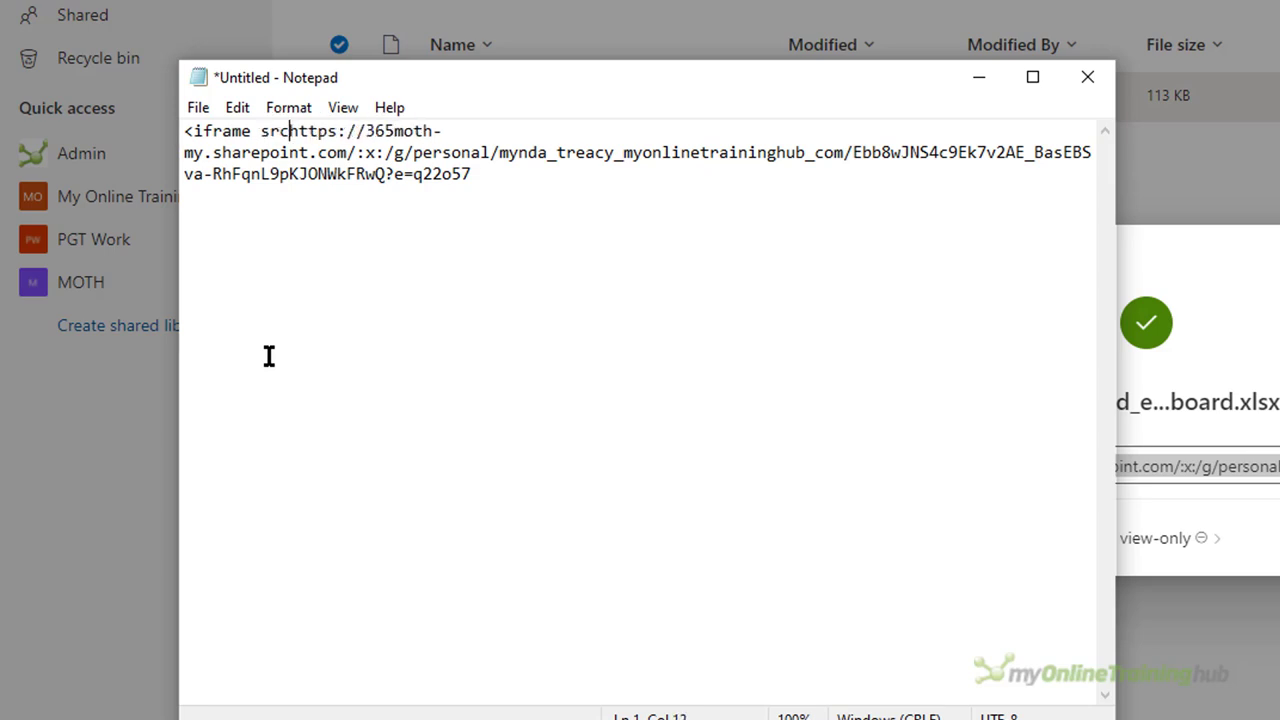
text(=")
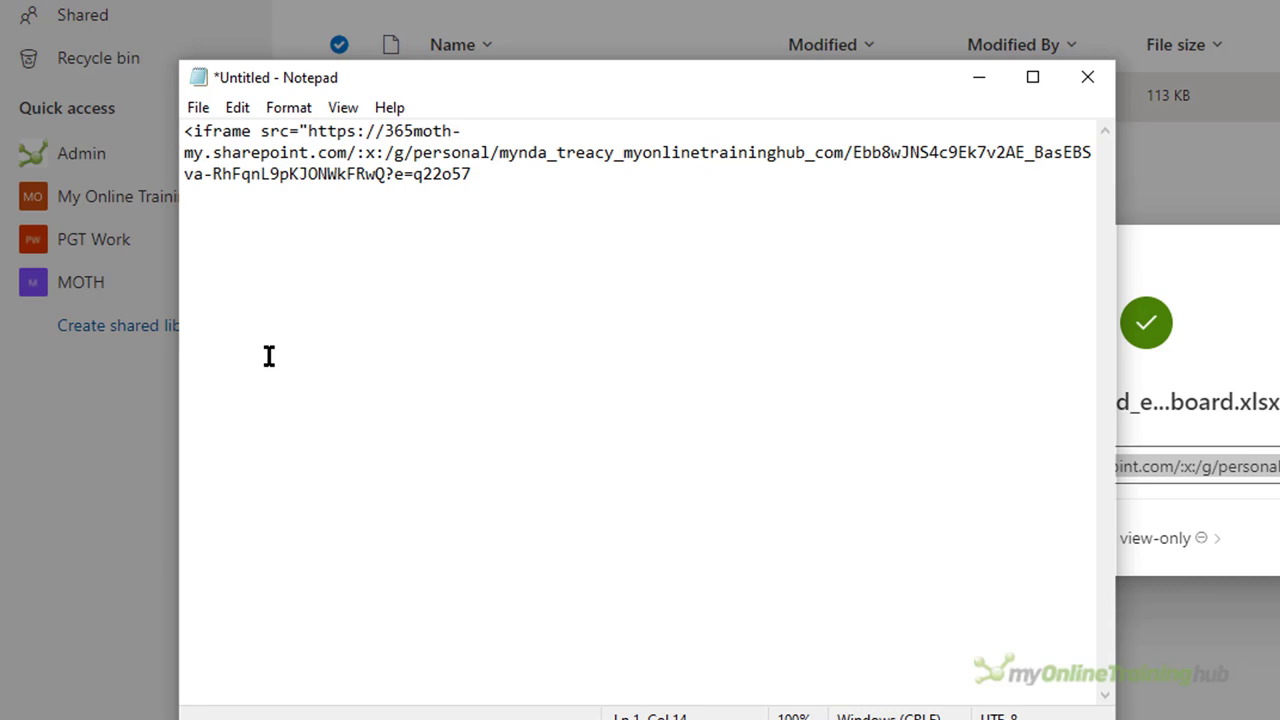
click(498, 179)
text(&action=emb)
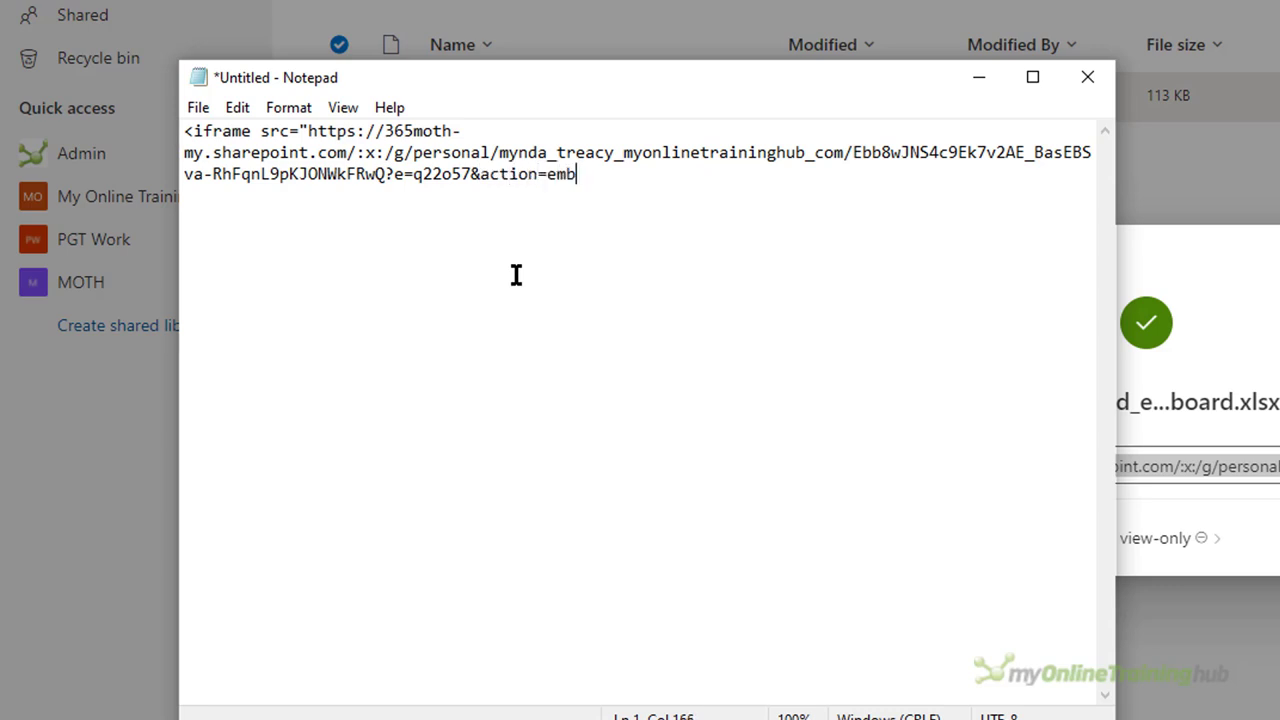
text(edview&w)
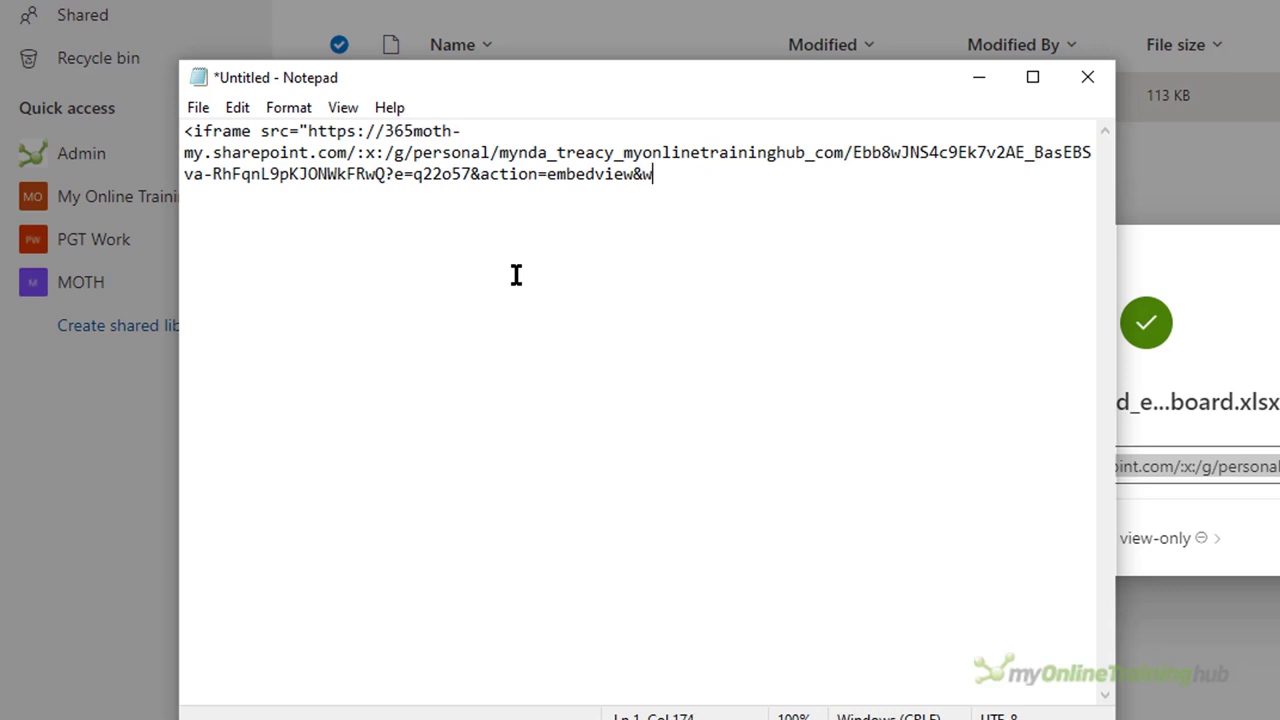
text(dbipreview=true")
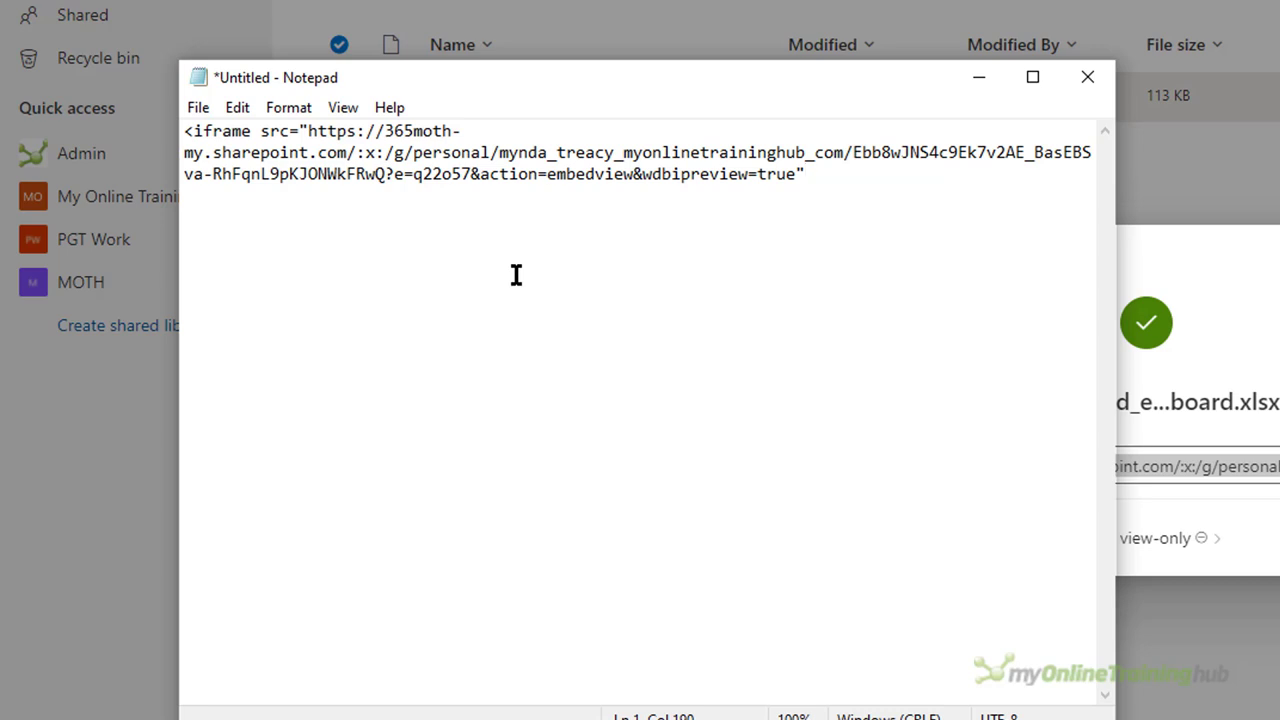
text(></iframe>)
click(250, 131)
text(width=)
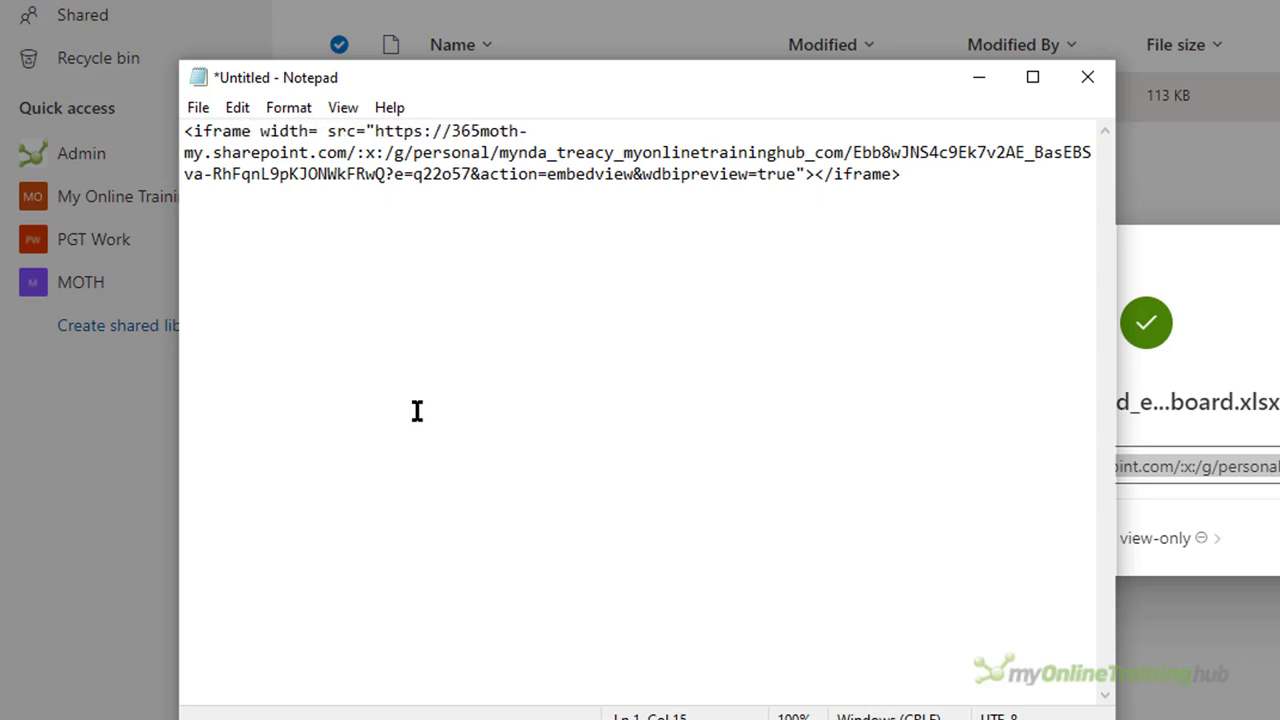
text("7)
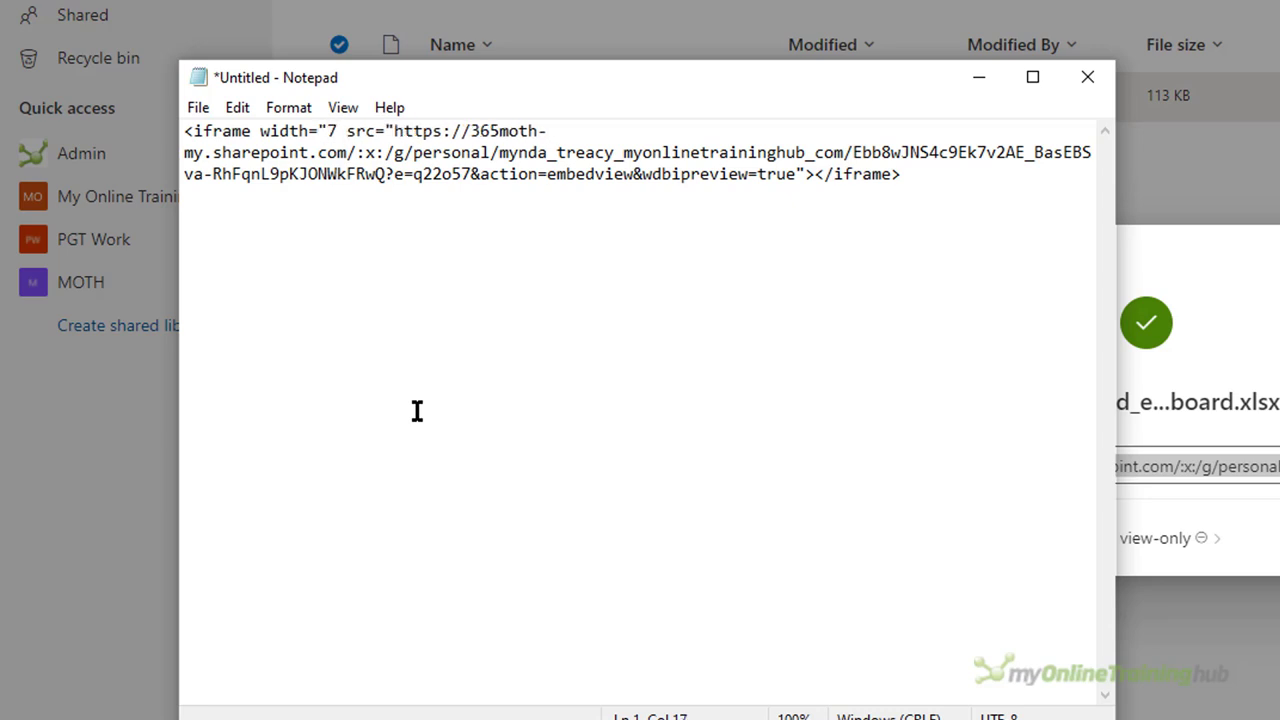
text(10")
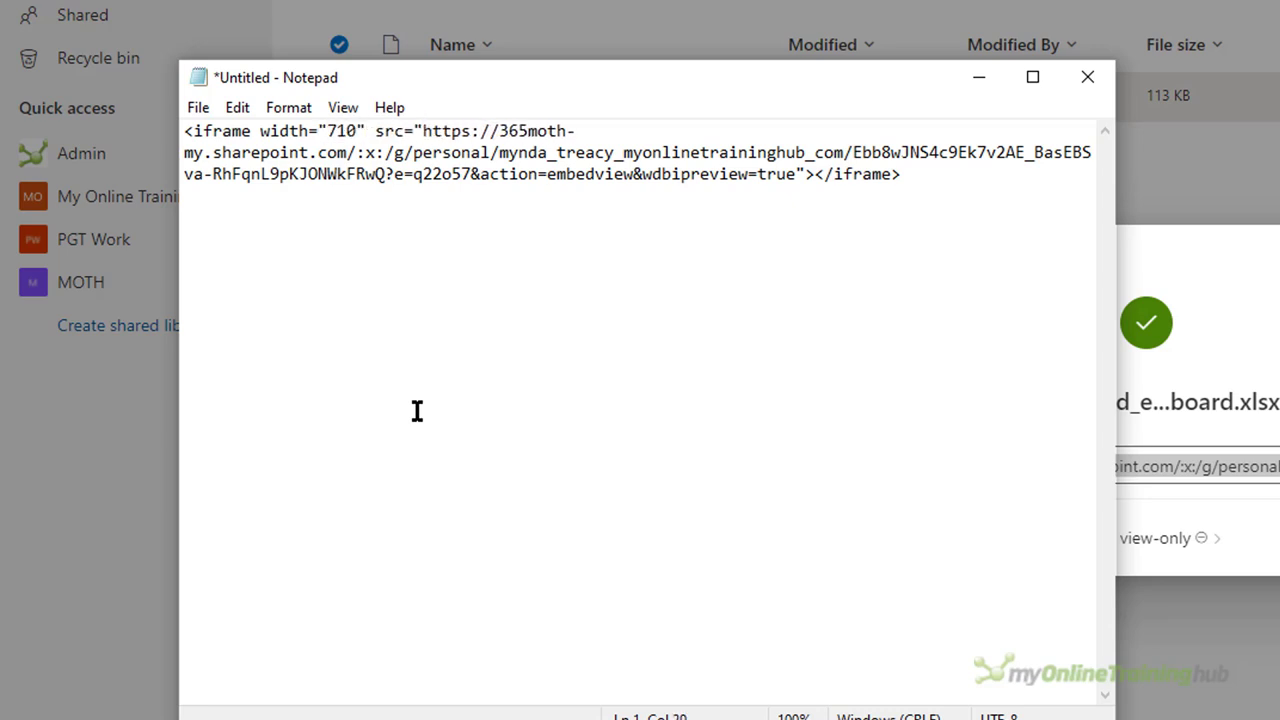
text( hei)
text(ght="92)
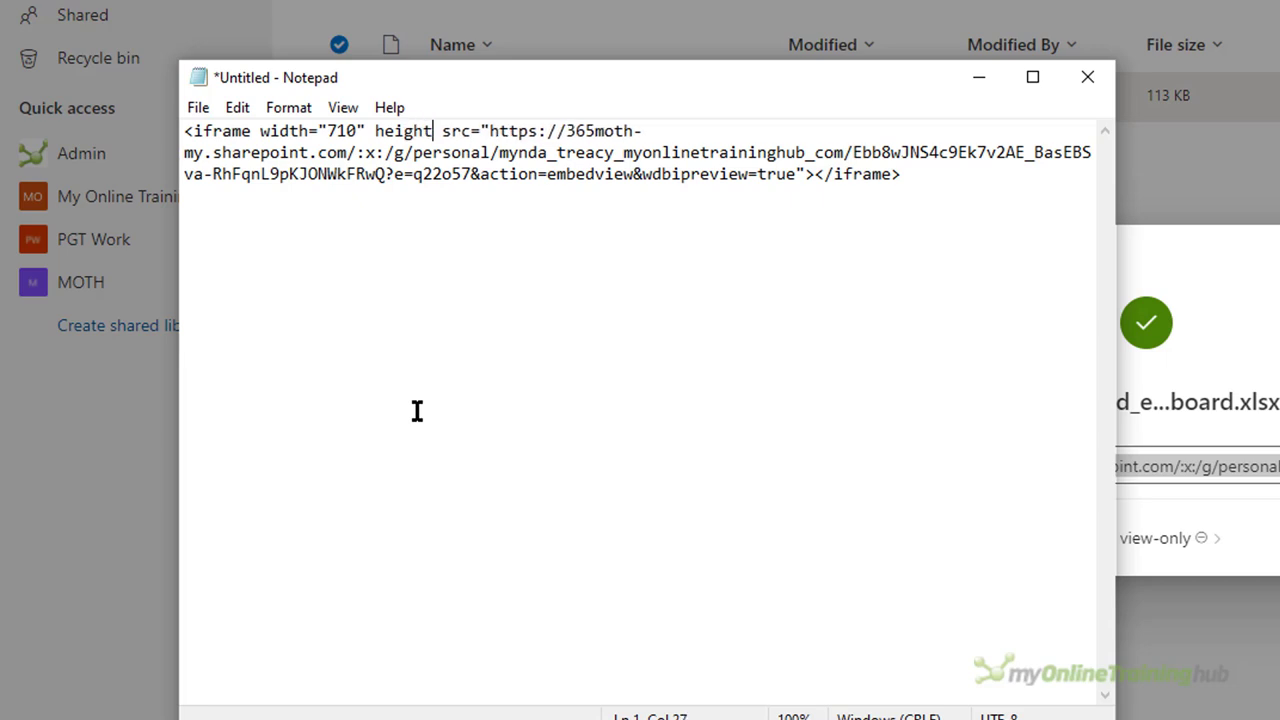
text(0)
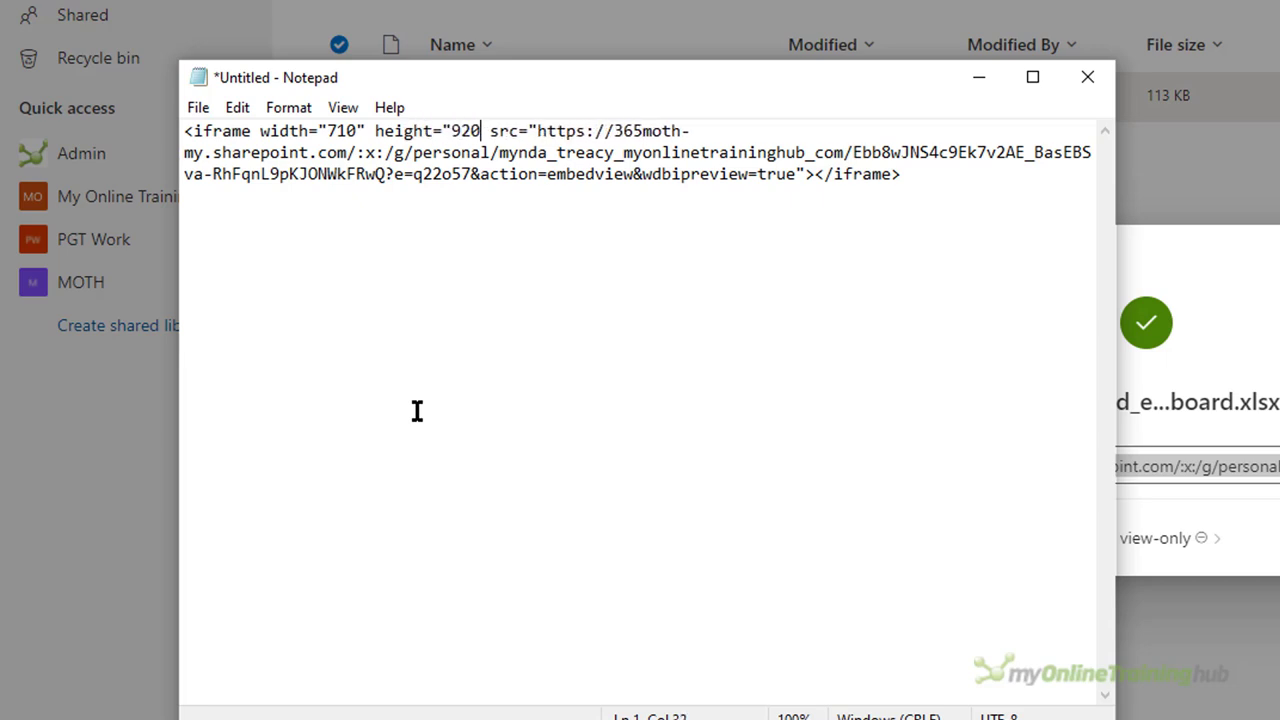
text(")
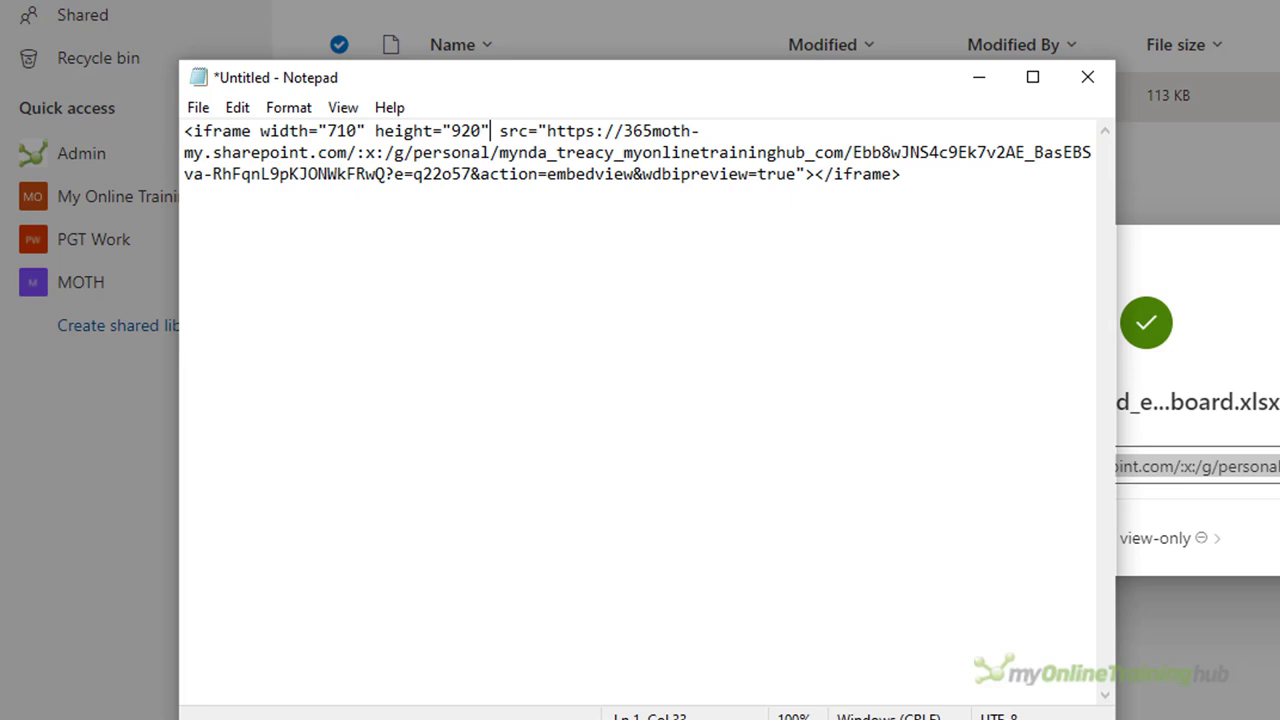
Step: Append &wdAllowInteractivity=True&wdHideSheetTabs=True&Item=dashboard&wdHideHeaders=True&ActiveCell=A35 to the iframe URL
click(795, 174)
text(&)
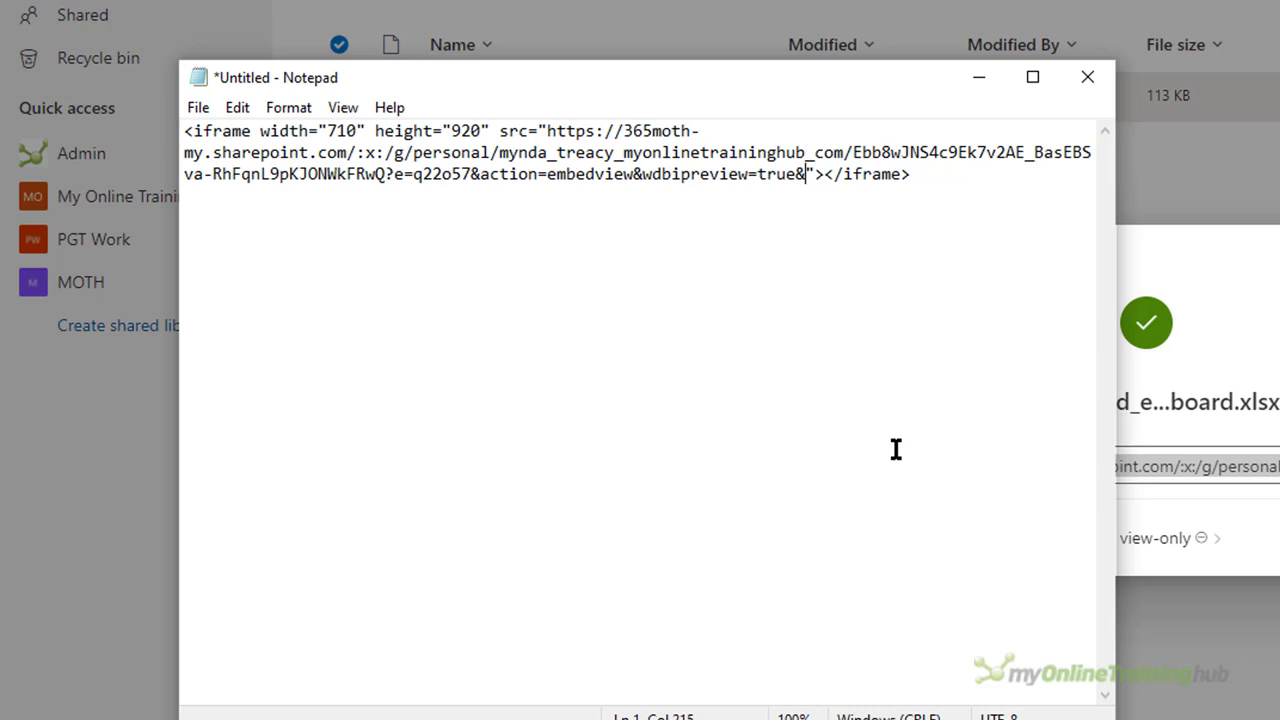
text(wdAllowI)
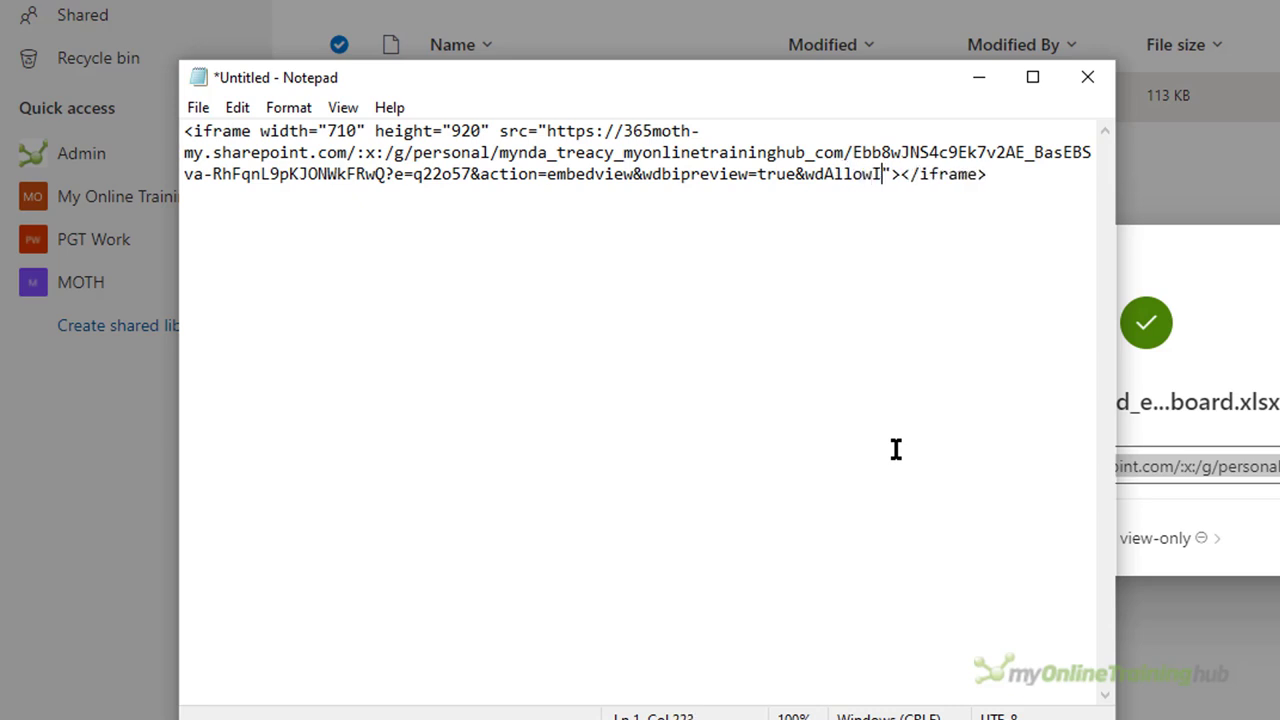
text(nteractivity=)
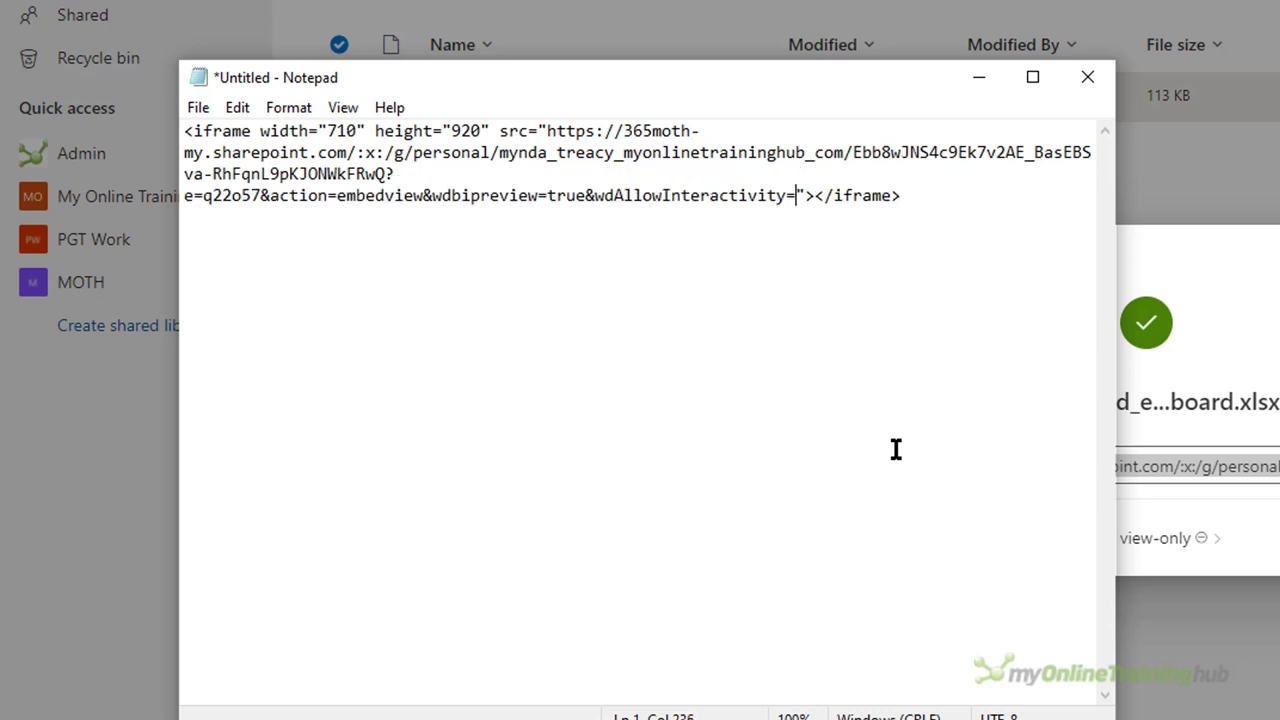
text(True)
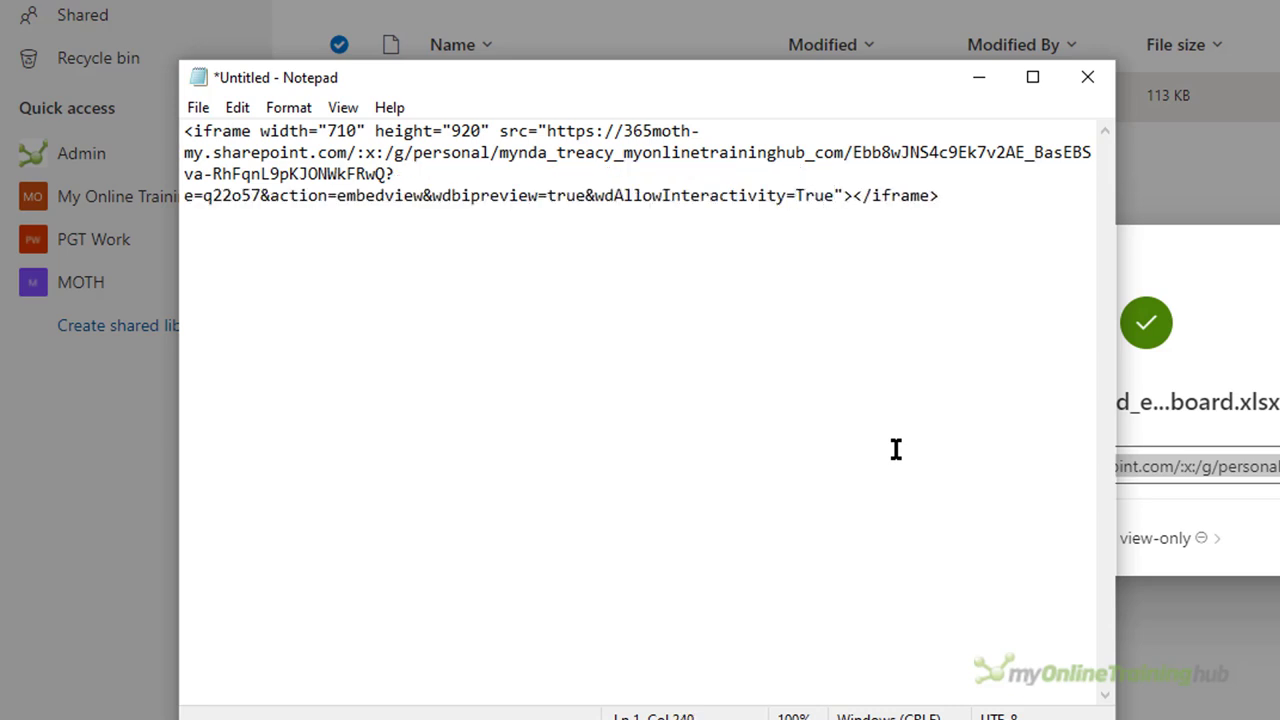
text(&)
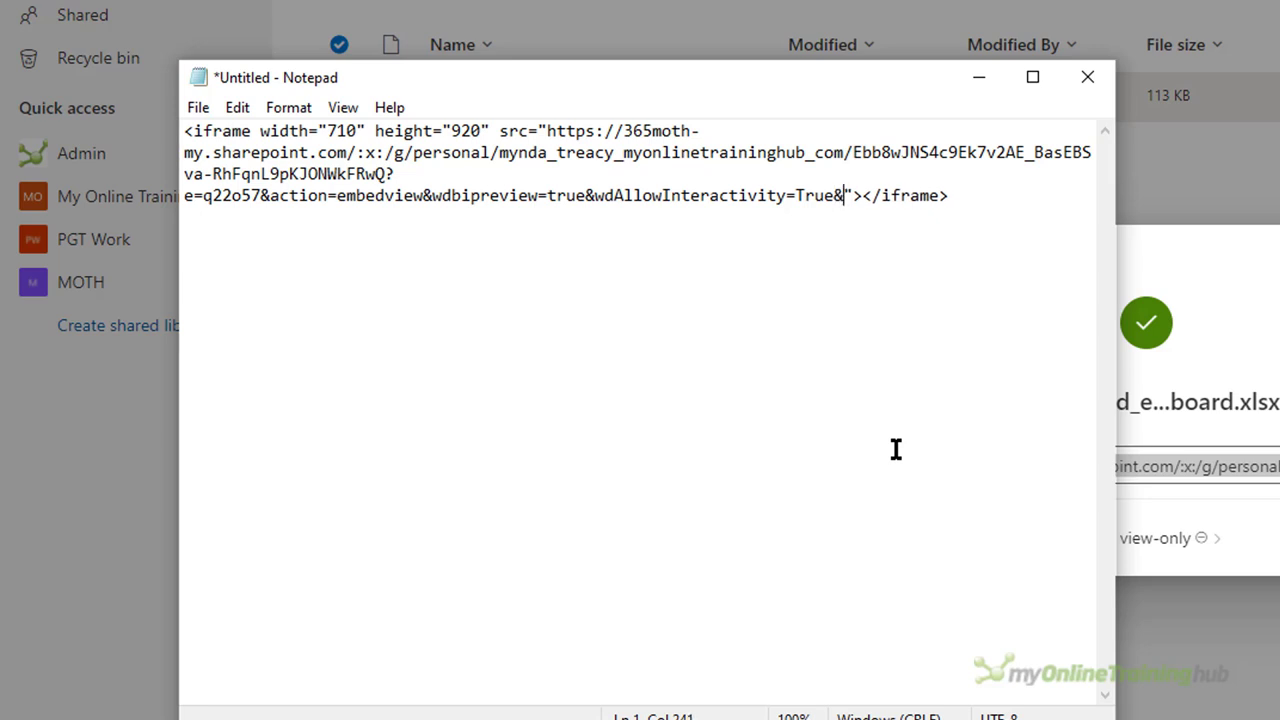
text(wd)
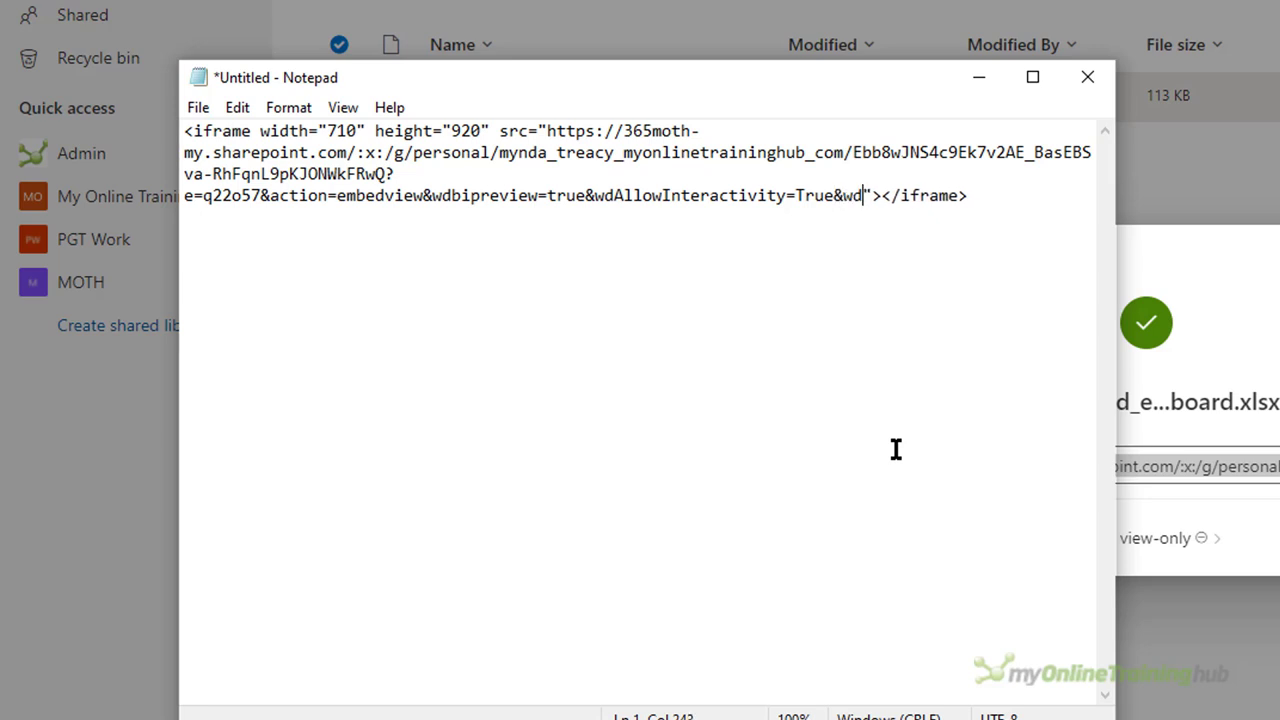
text(HideSheetTabs)
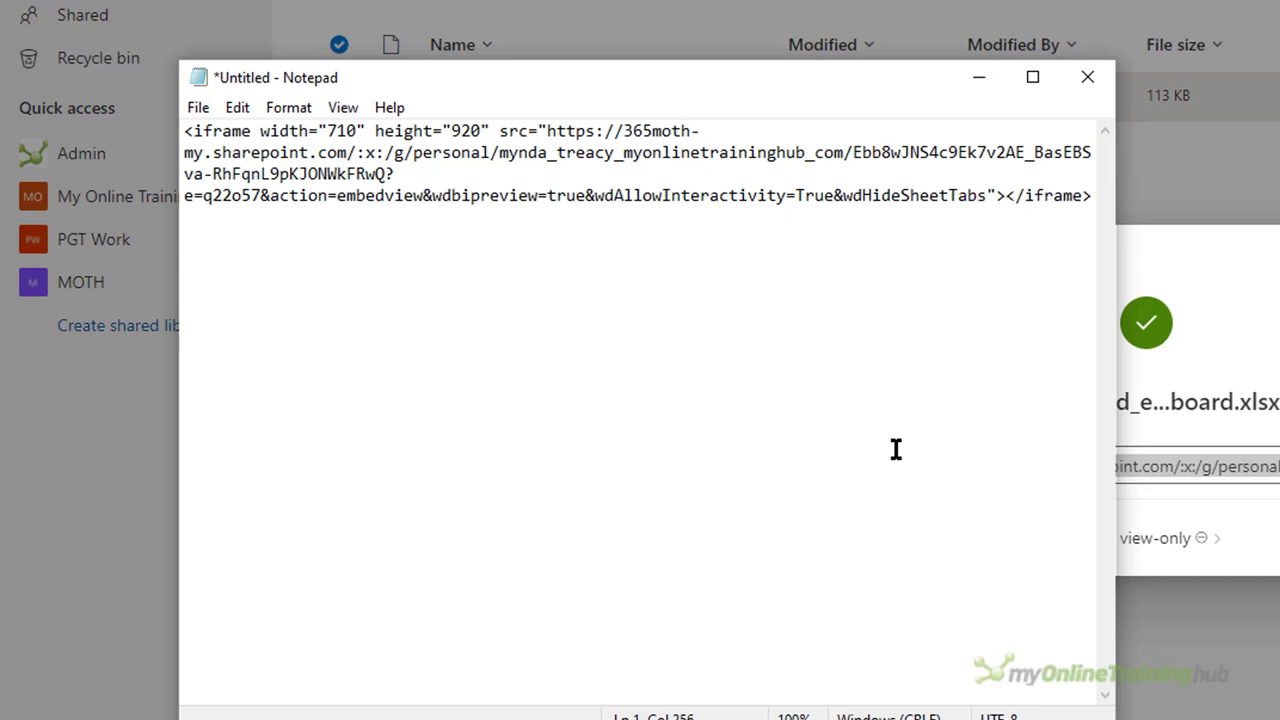
text(=True&)
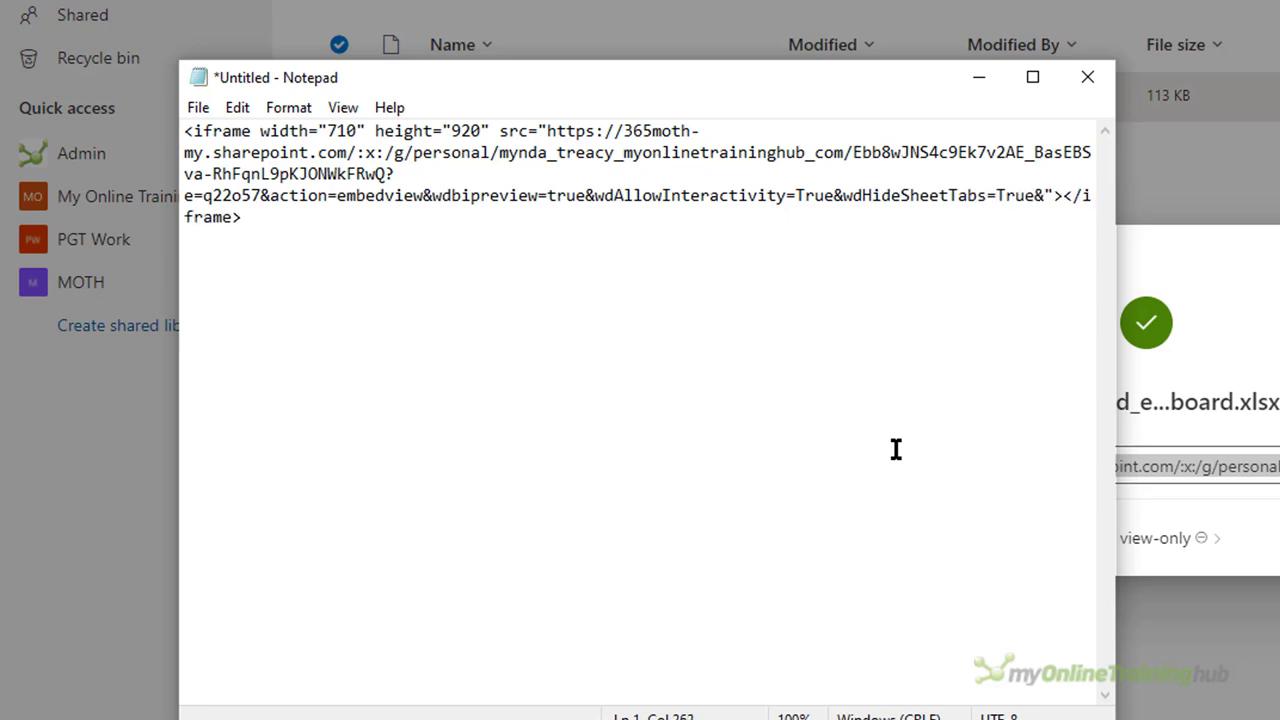
text(Item=)
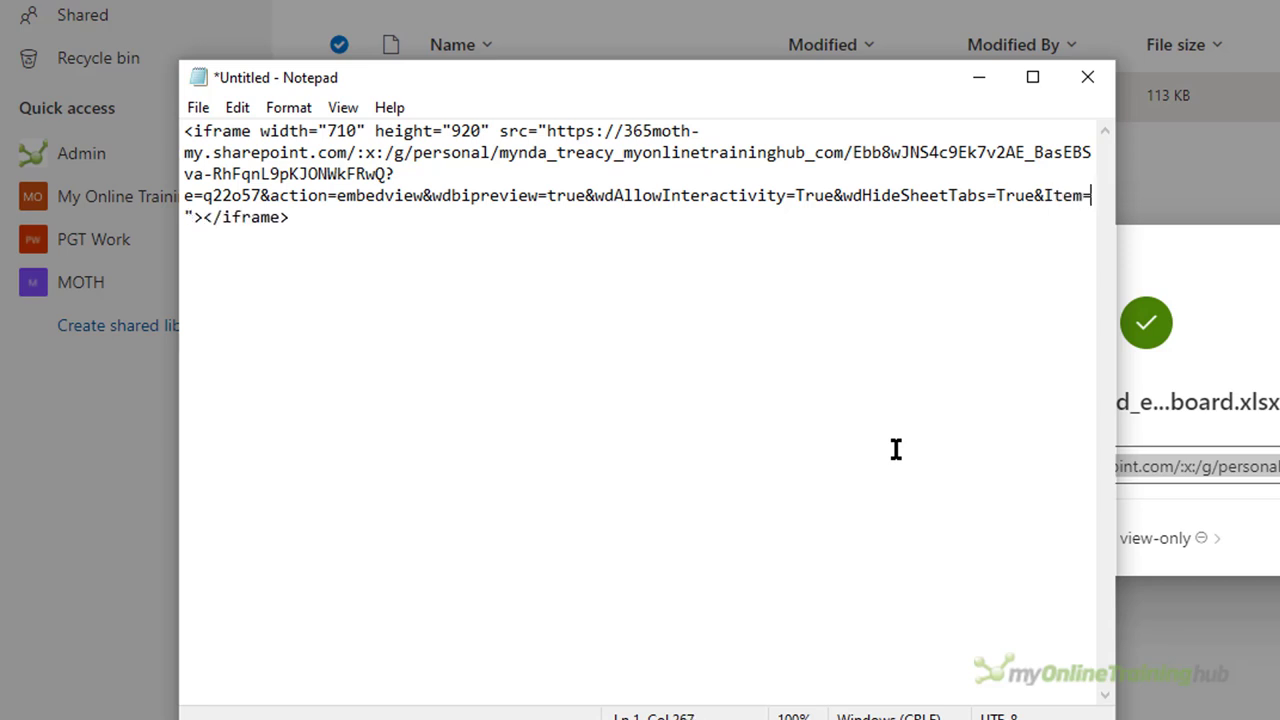
text(dashboard)
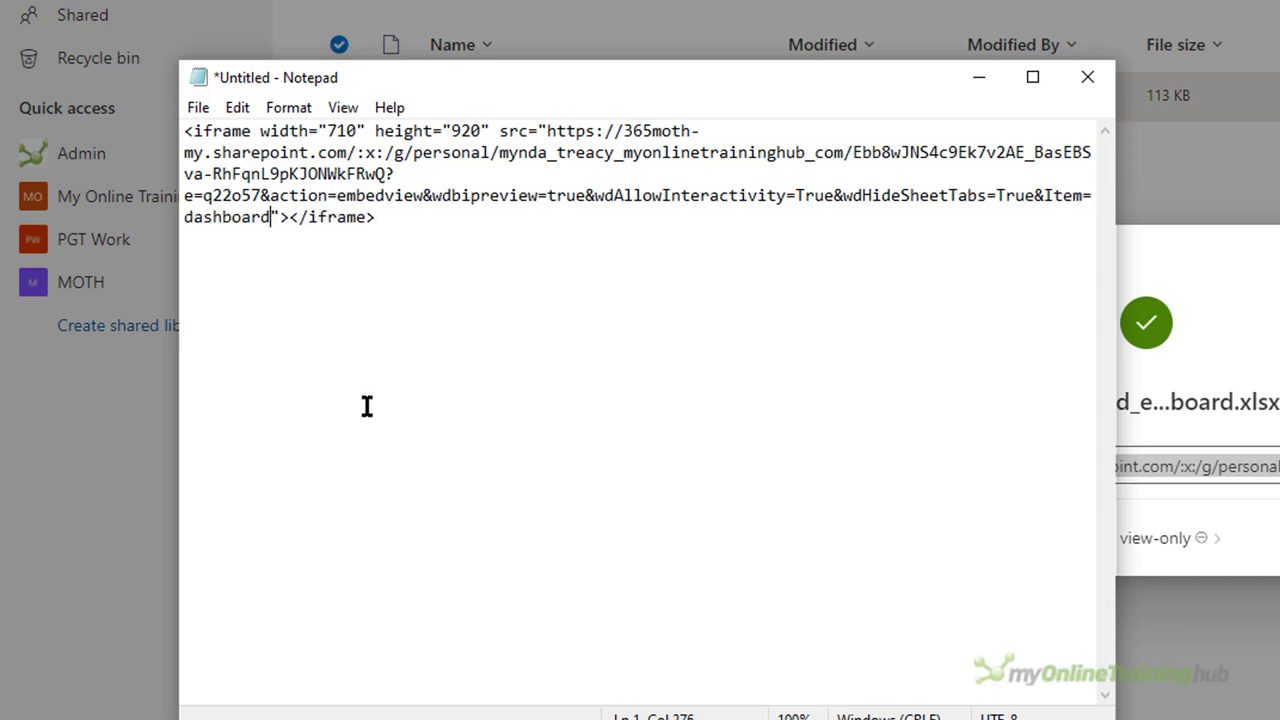
text(&wdHi)
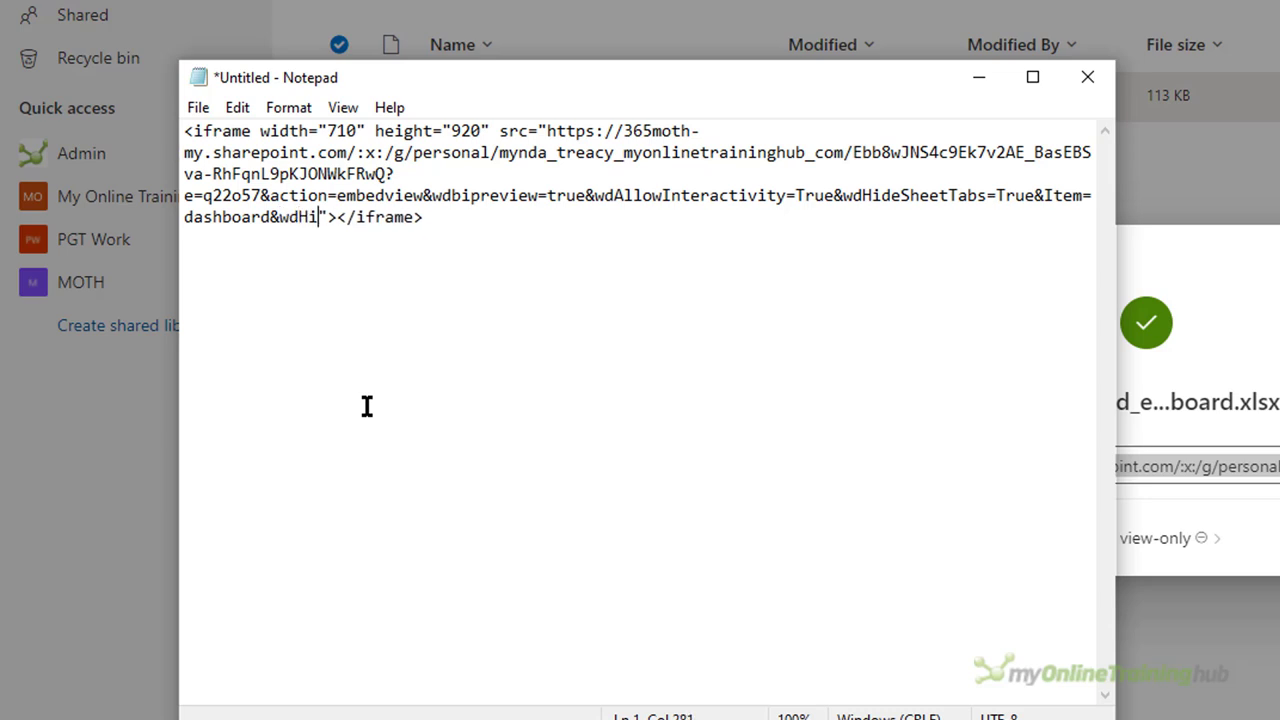
text(deHeaders=True)
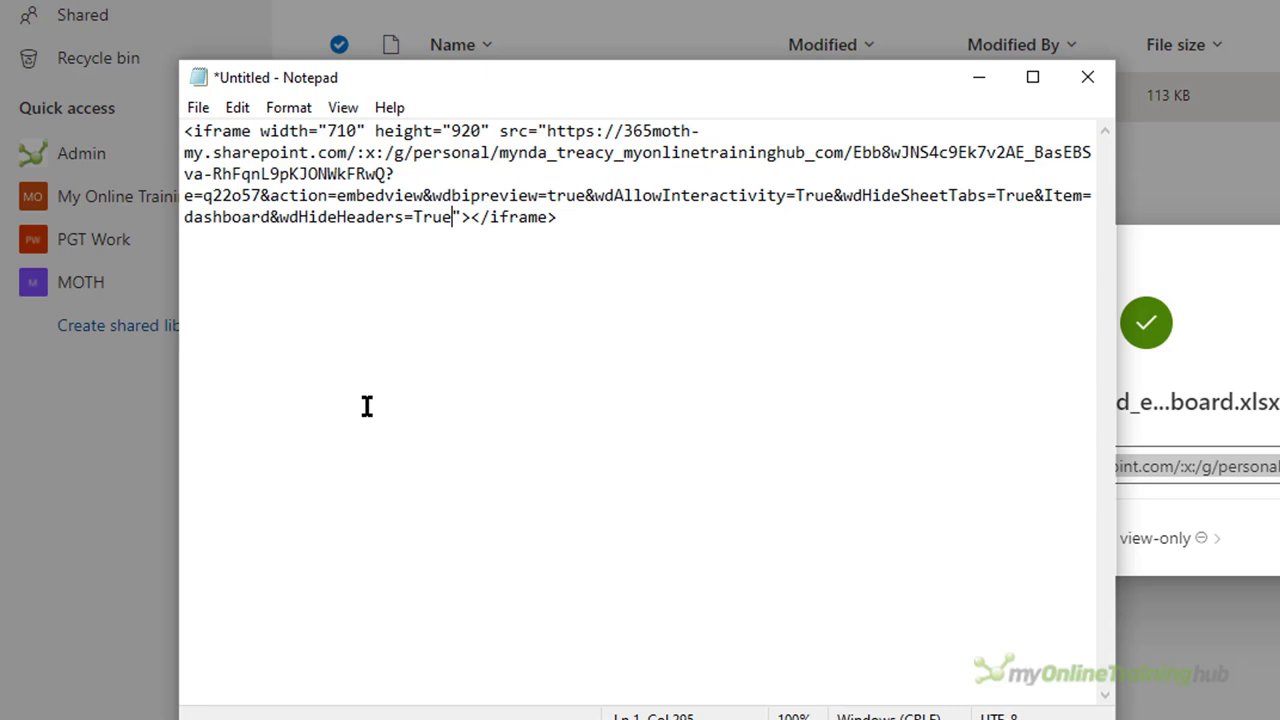
text(&Activ)
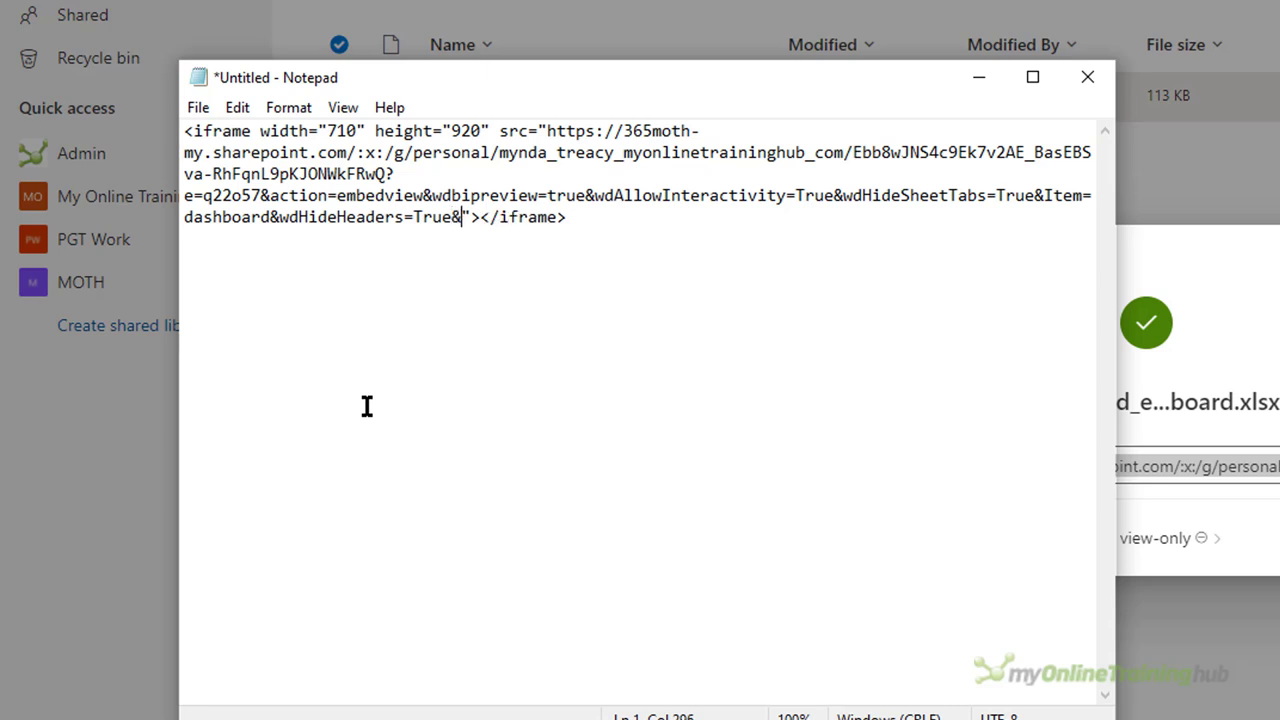
text(eCell=A35)
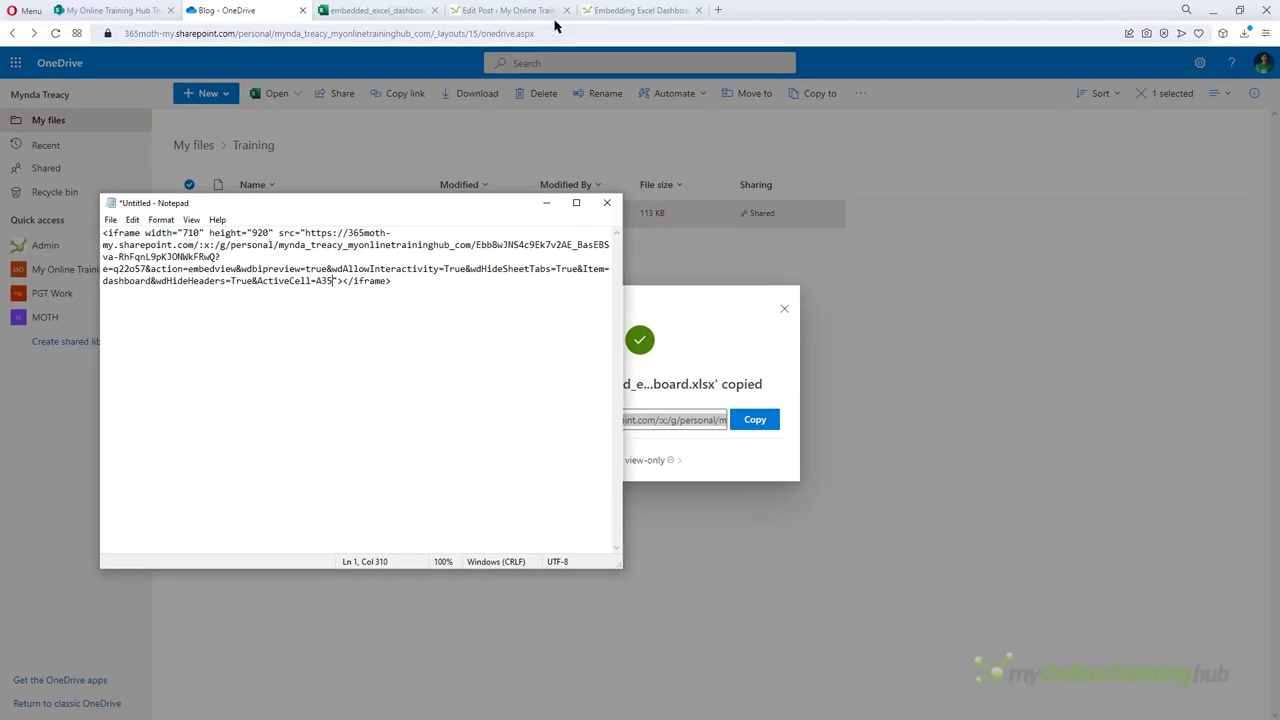
click(622, 10)
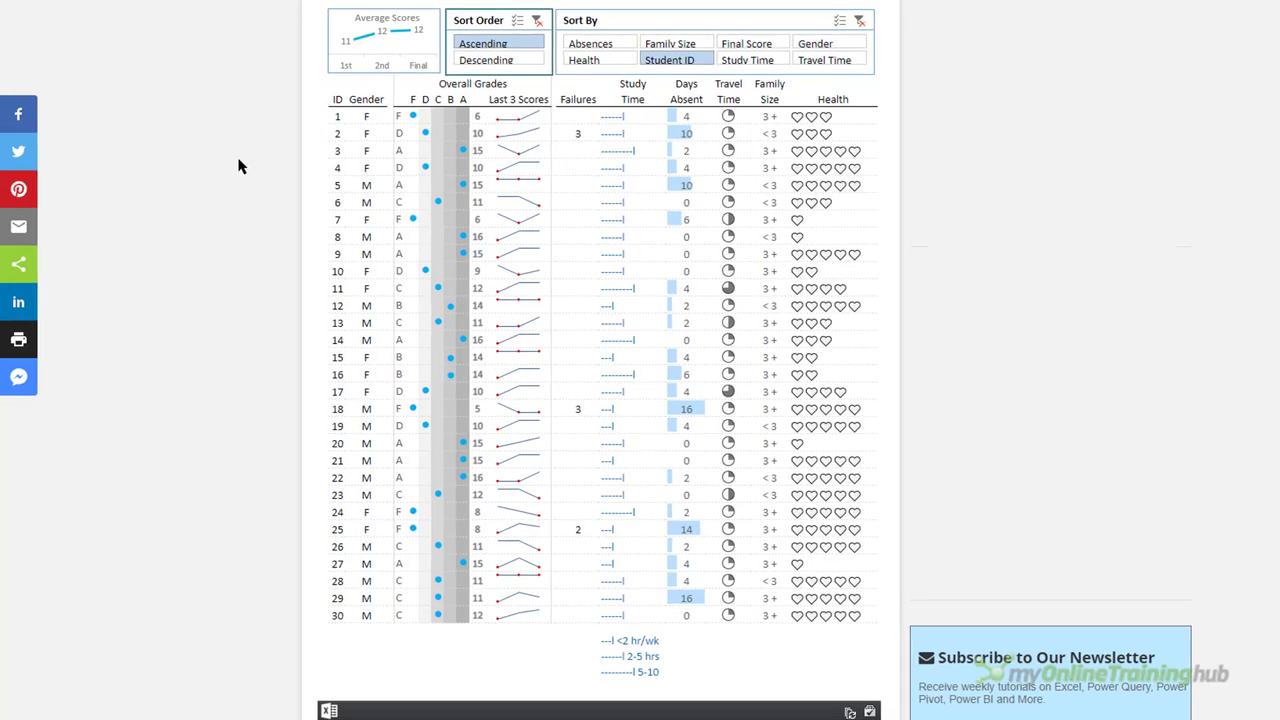
Step: Click the Descending, Family Size, Health, Absences and Ascending slicer buttons to sort the students
click(478, 64)
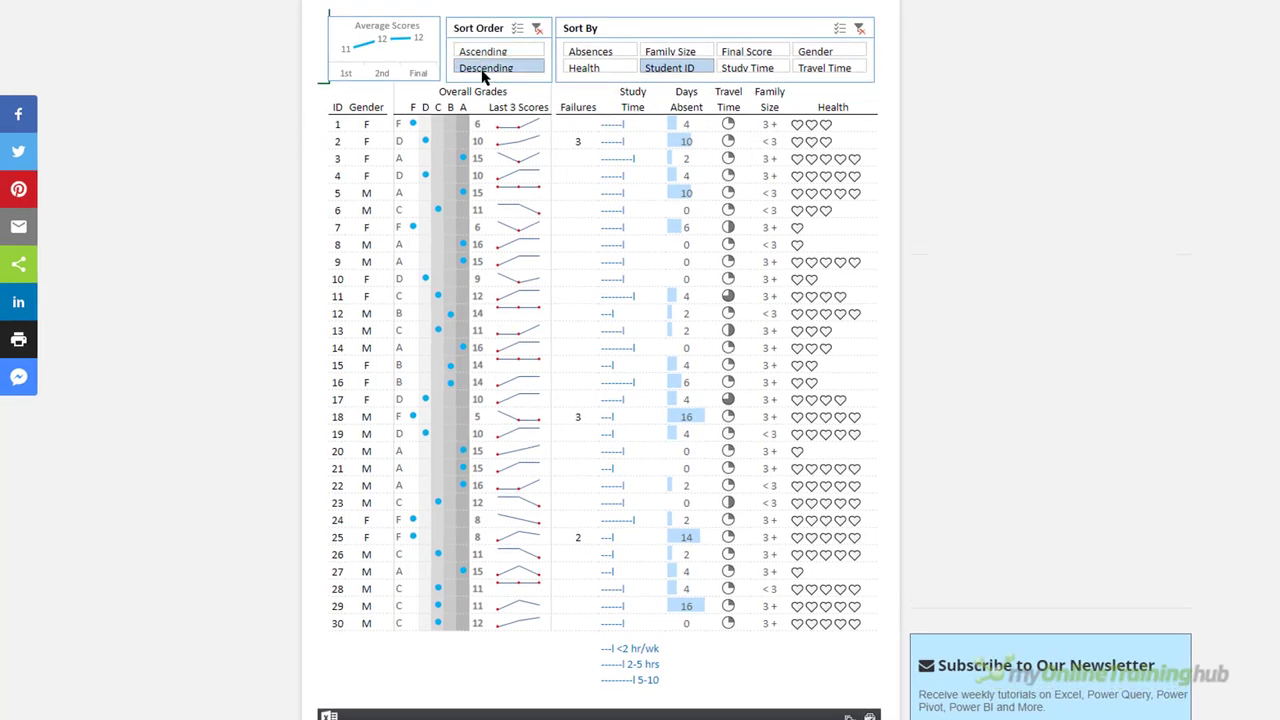
click(650, 52)
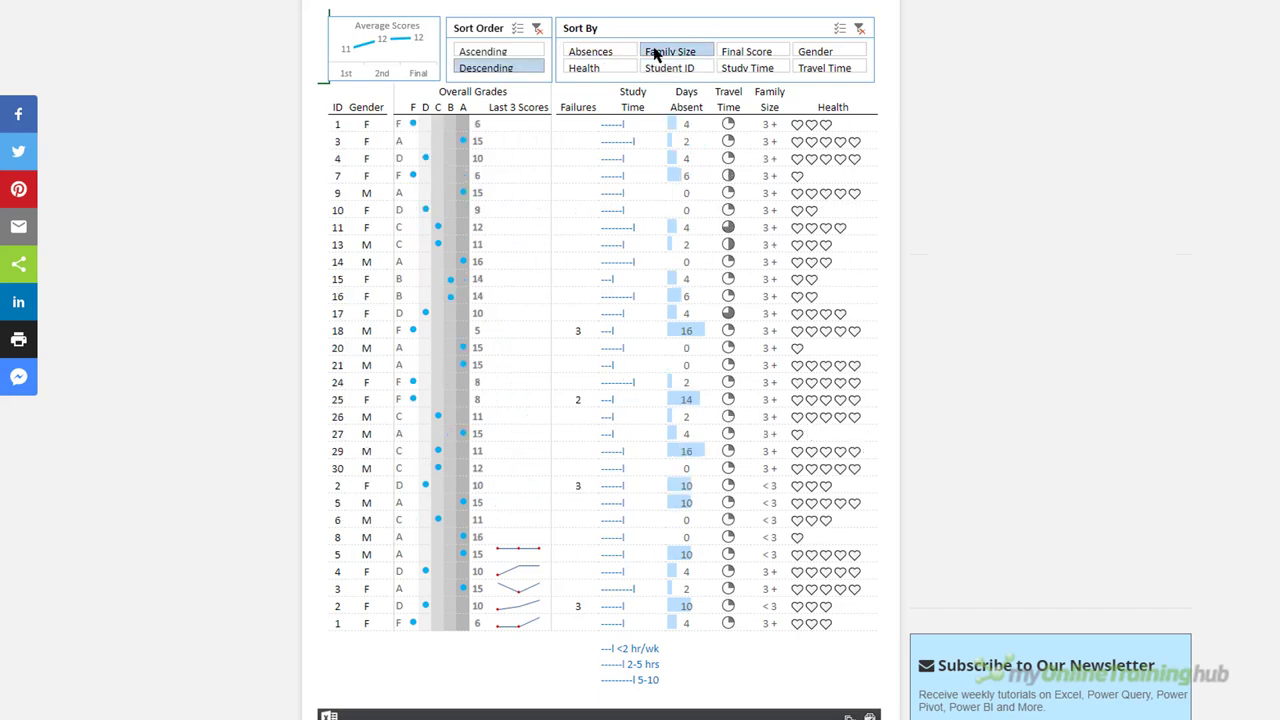
click(624, 68)
click(606, 52)
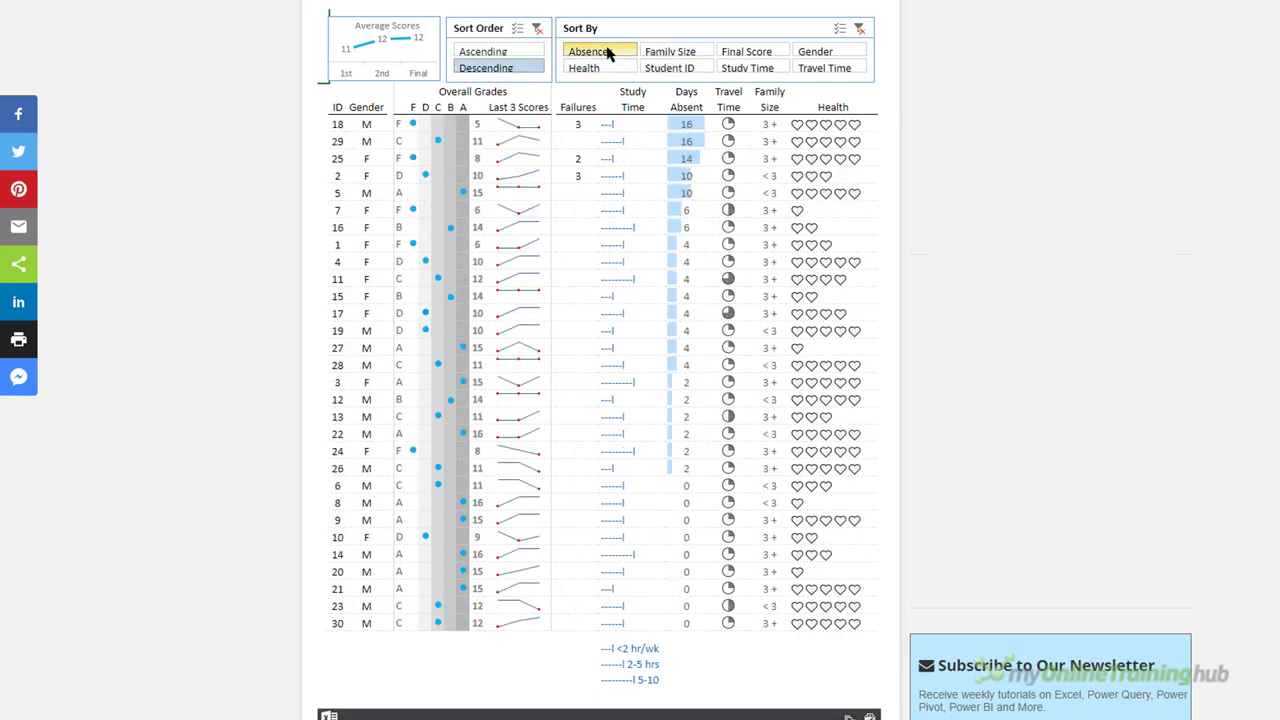
click(525, 52)
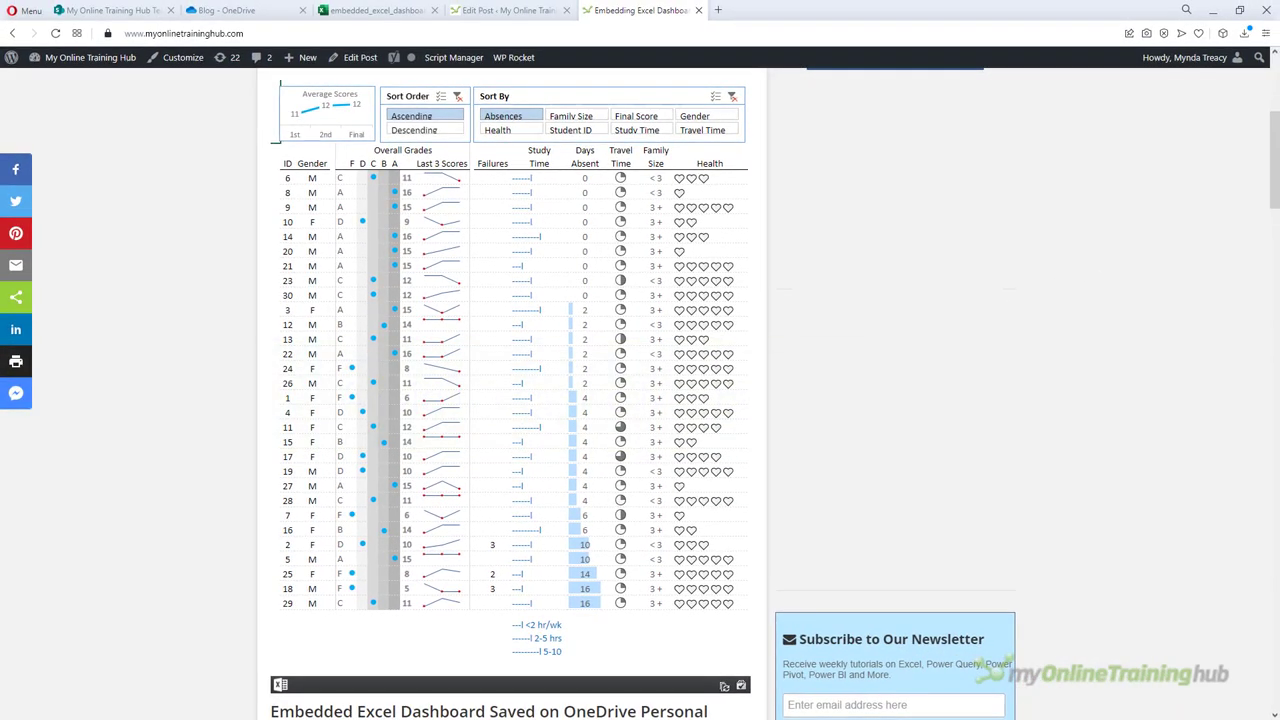
Step: In the embedded_excel_dashboard online workbook, open File > Share to reveal Embed
click(330, 10)
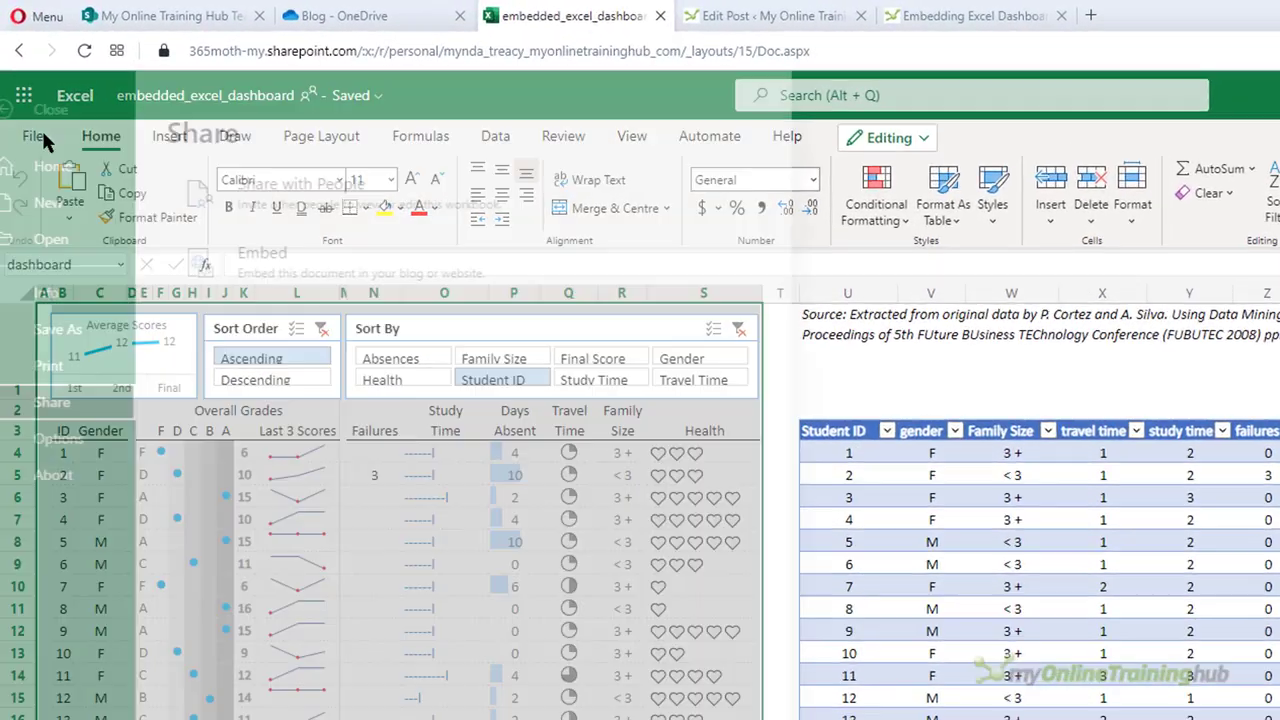
click(21, 89)
click(58, 261)
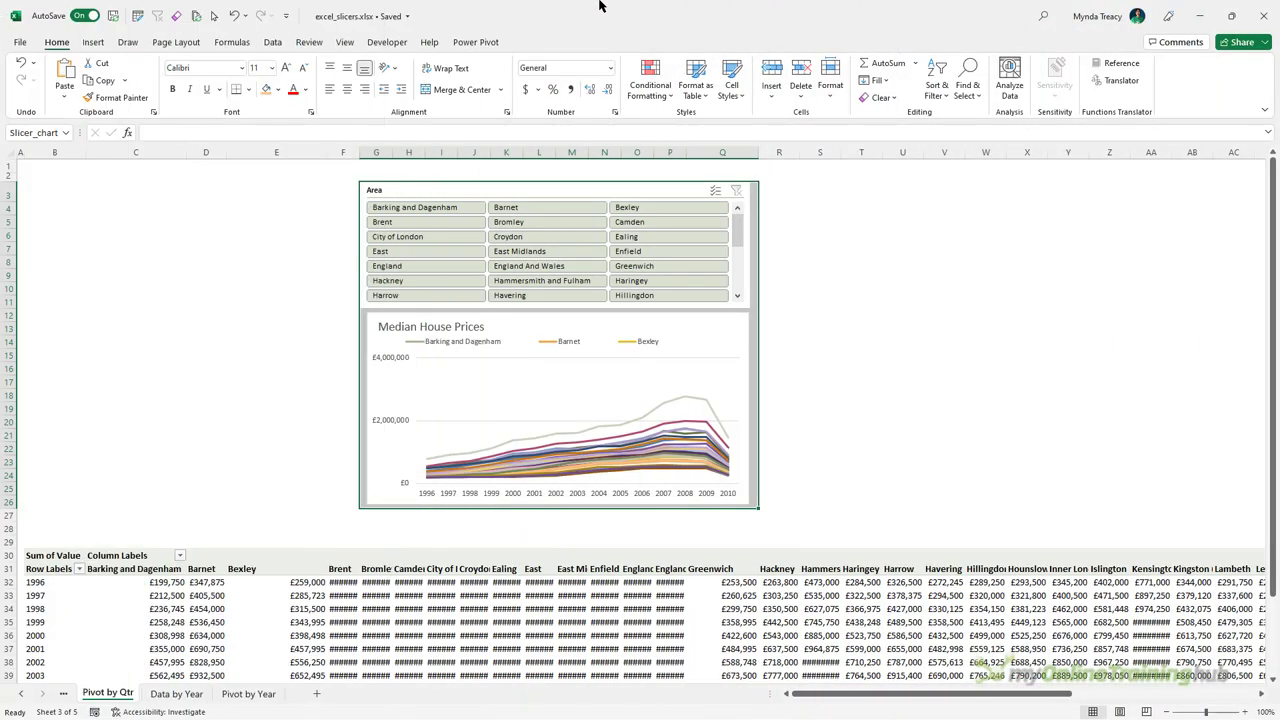
Step: Clear the selection at D4, then choose Slicer_chart from the Name Box list
click(200, 207)
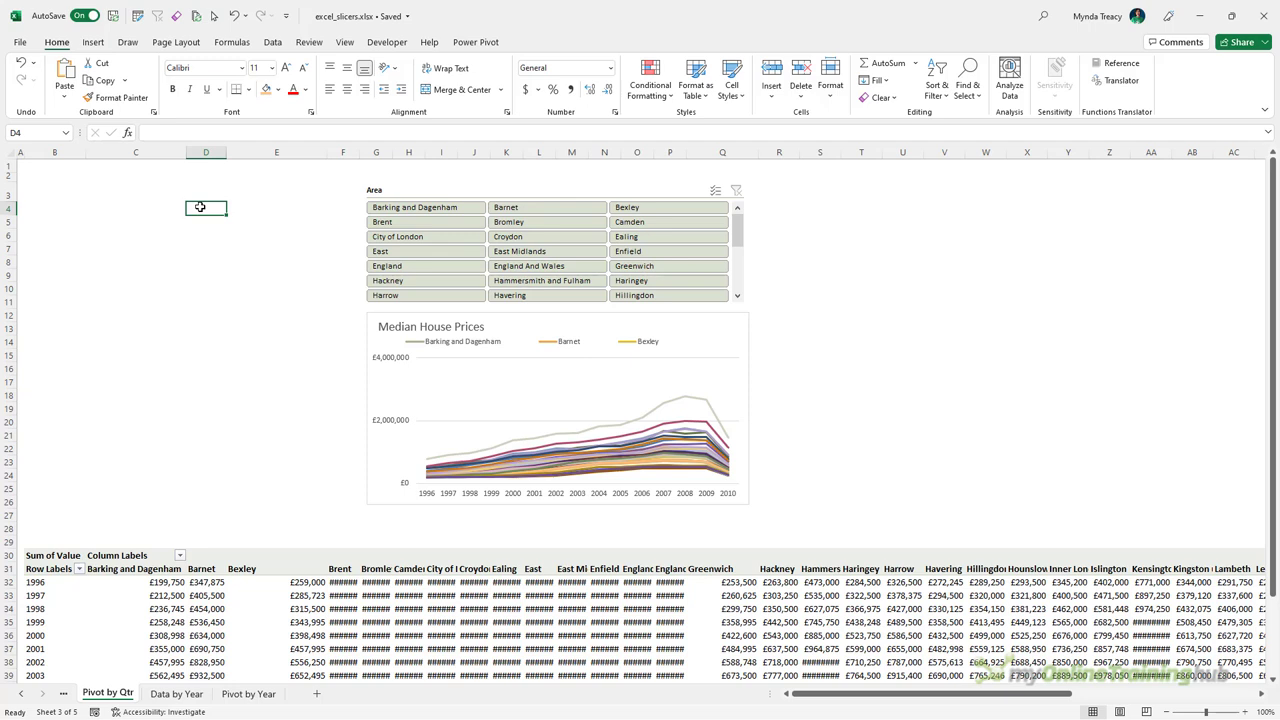
click(66, 132)
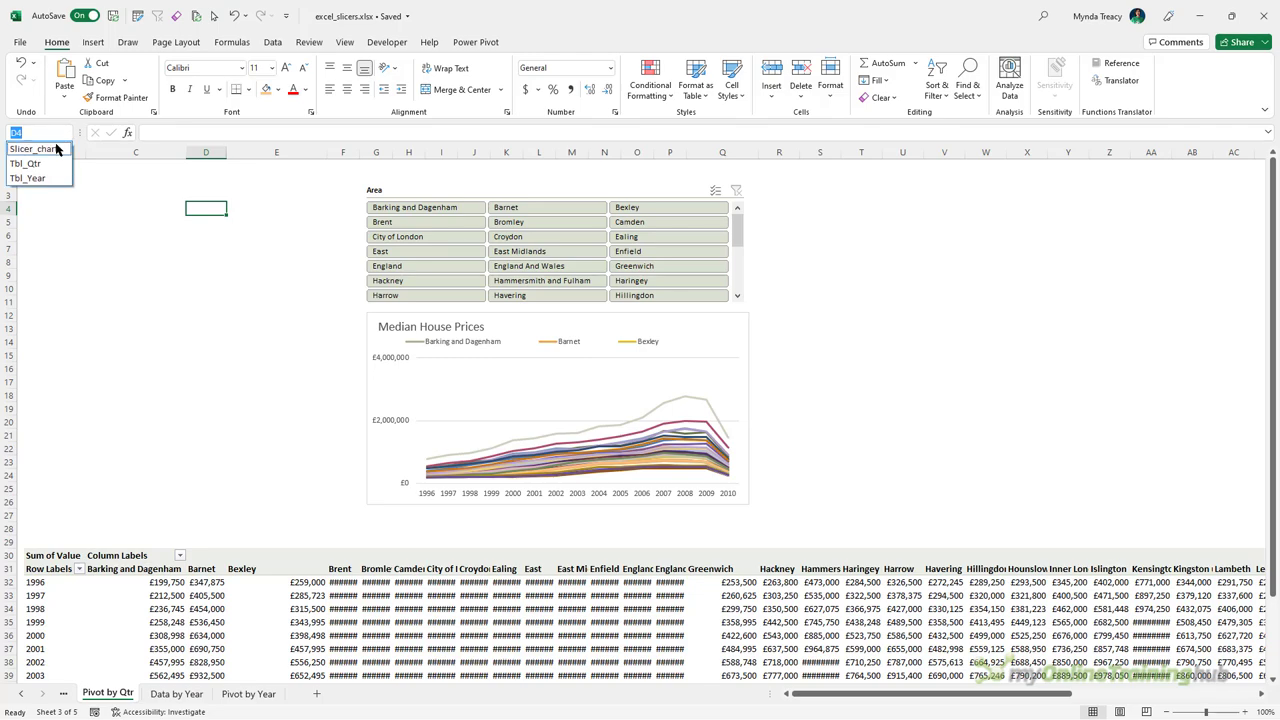
click(45, 148)
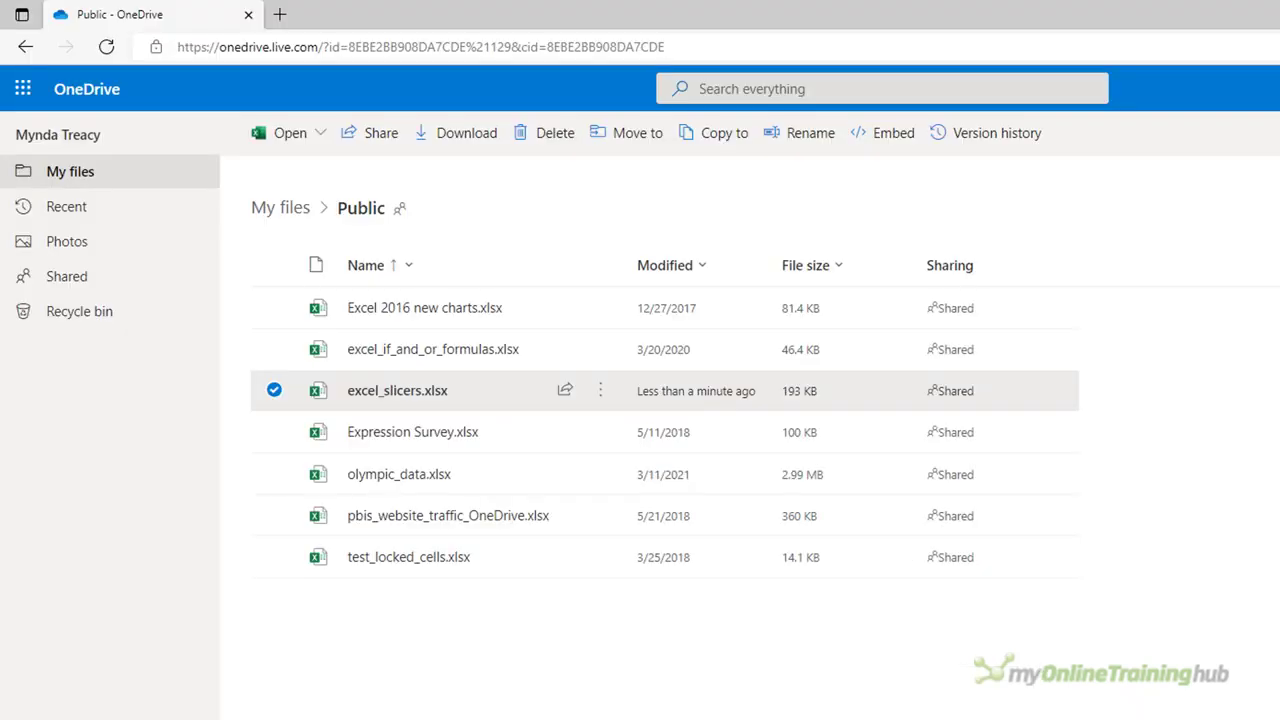
Step: Choose Embed from the right-click menu of excel_slicers.xlsx in the Public folder
right_click(476, 390)
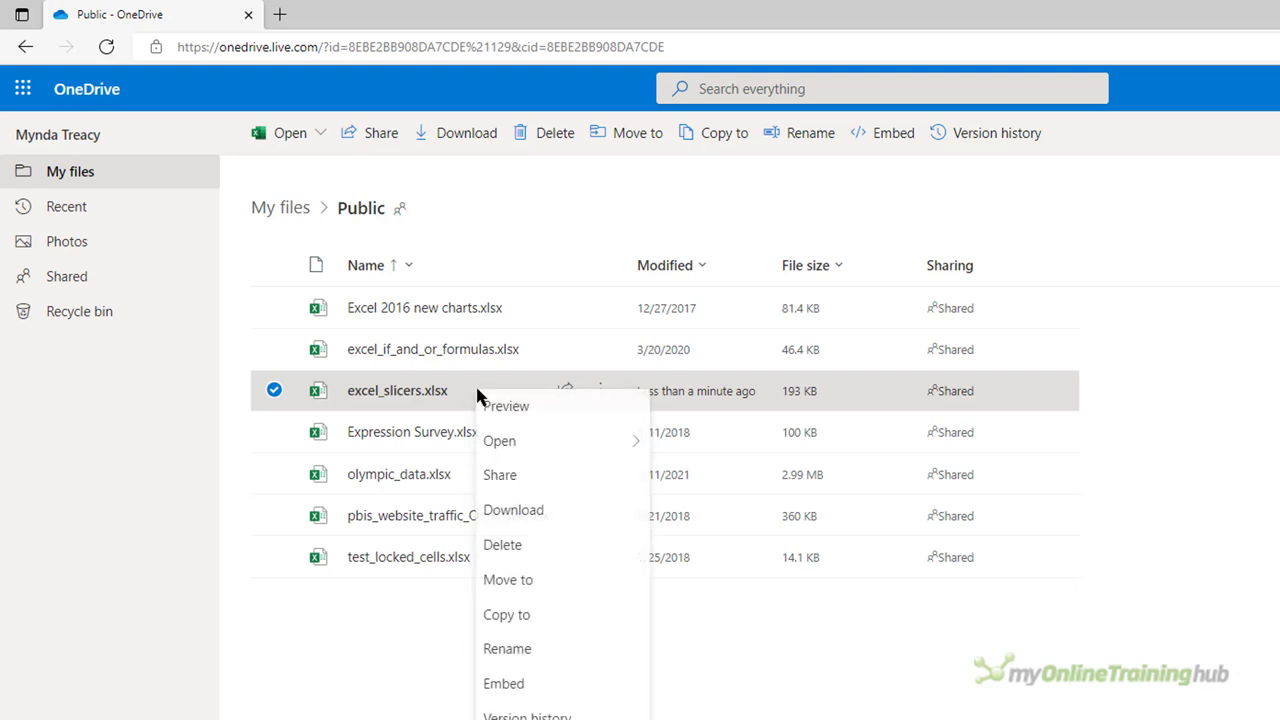
click(575, 690)
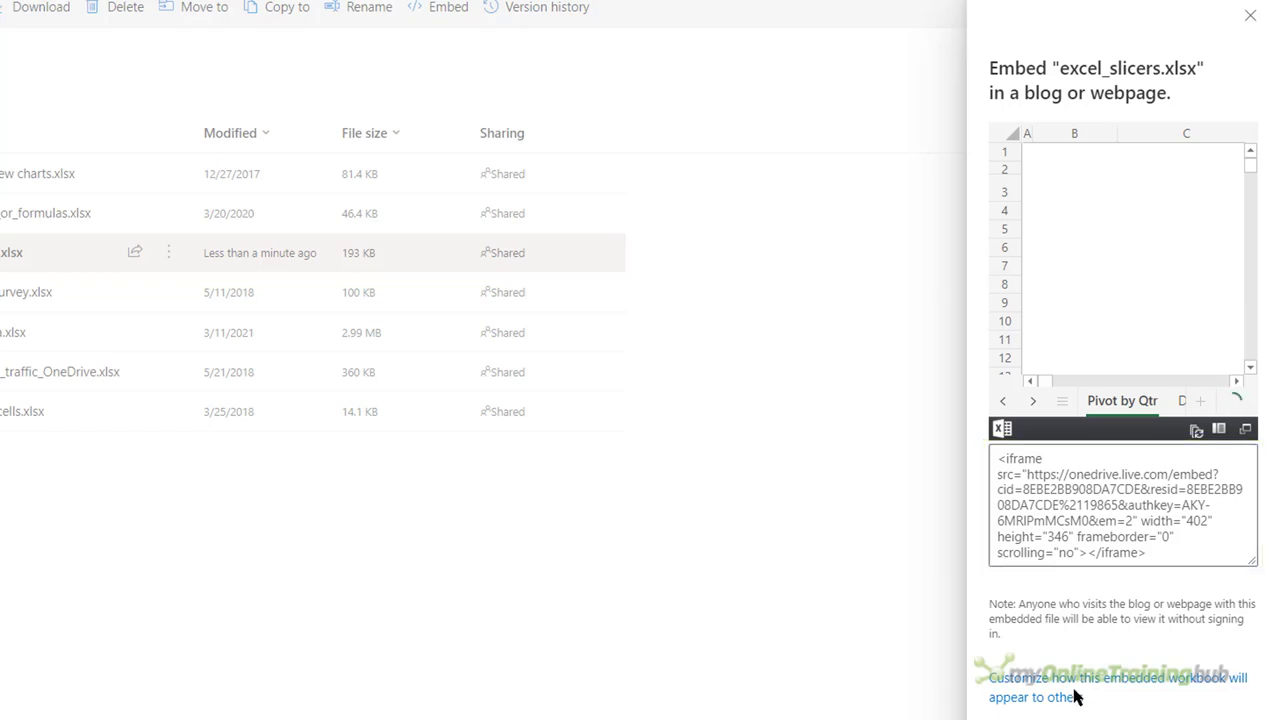
Step: Follow the 'Customize how this embedded workbook will appear to others' link
click(1041, 688)
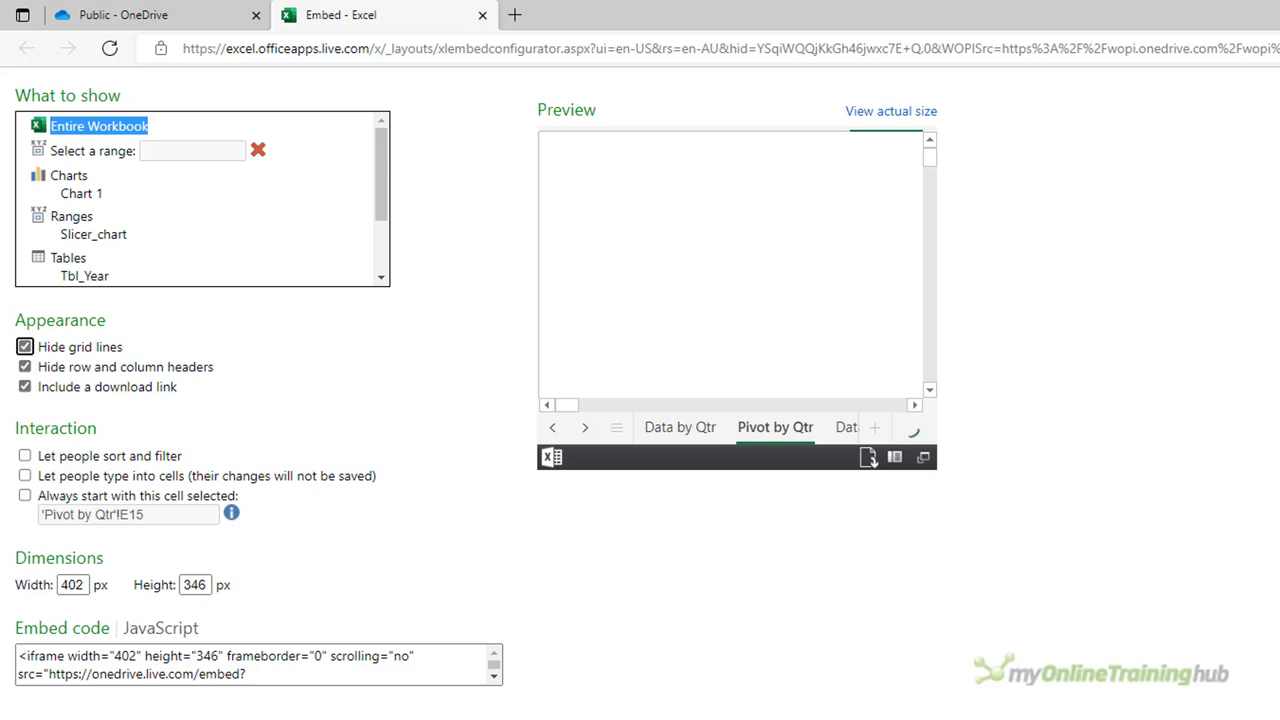
Step: Embed only the Slicer_chart range, with no download link and with sorting and filtering allowed
click(97, 240)
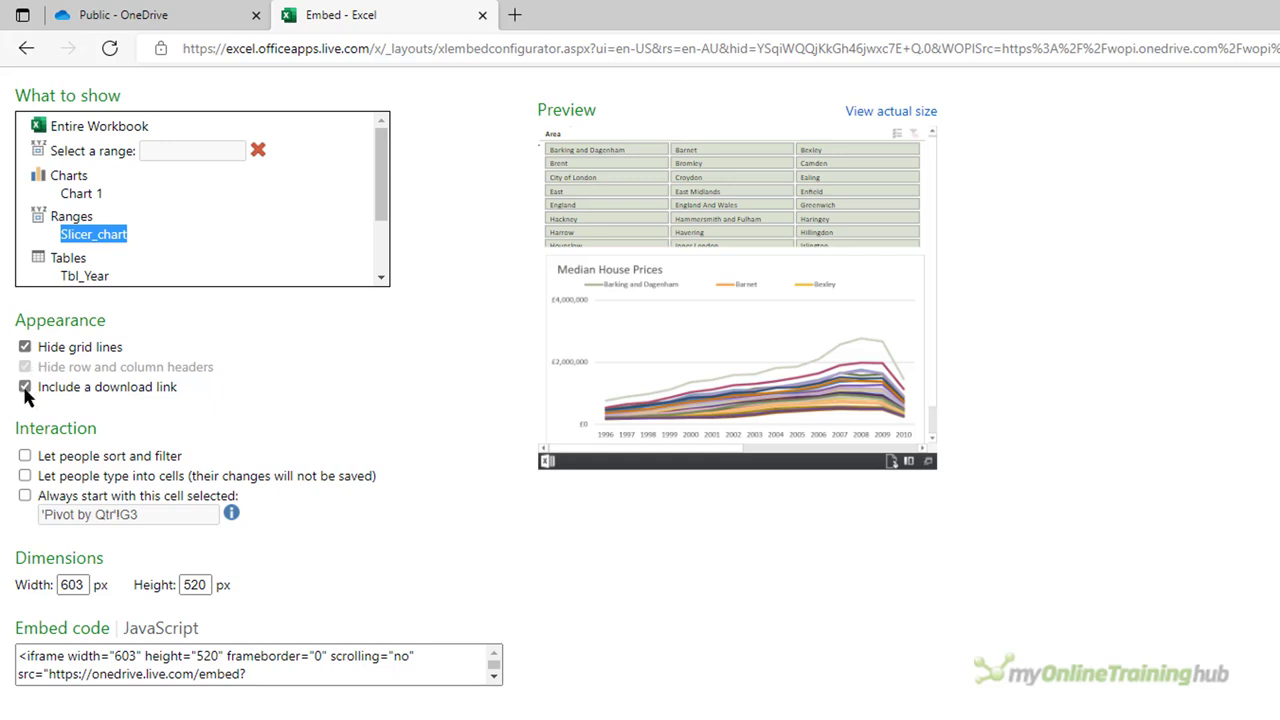
click(25, 389)
click(25, 455)
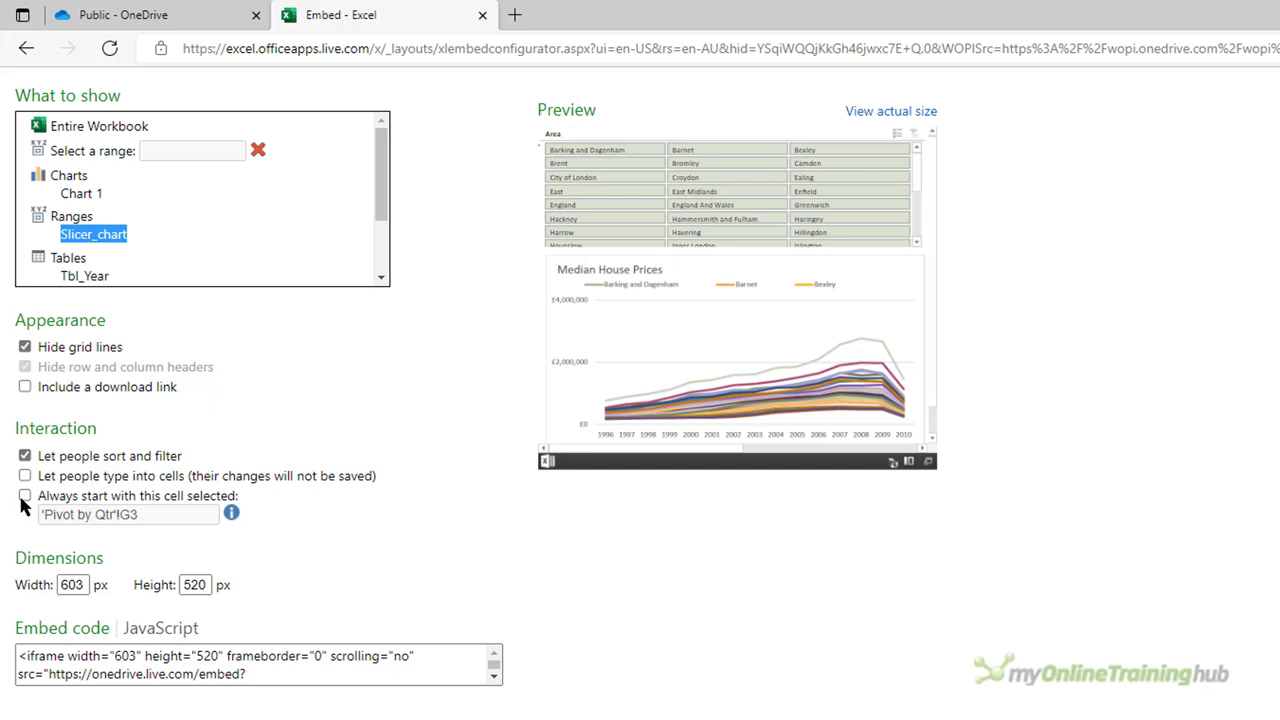
Step: Make the embed start with cell L14 selected instead of G3
click(21, 500)
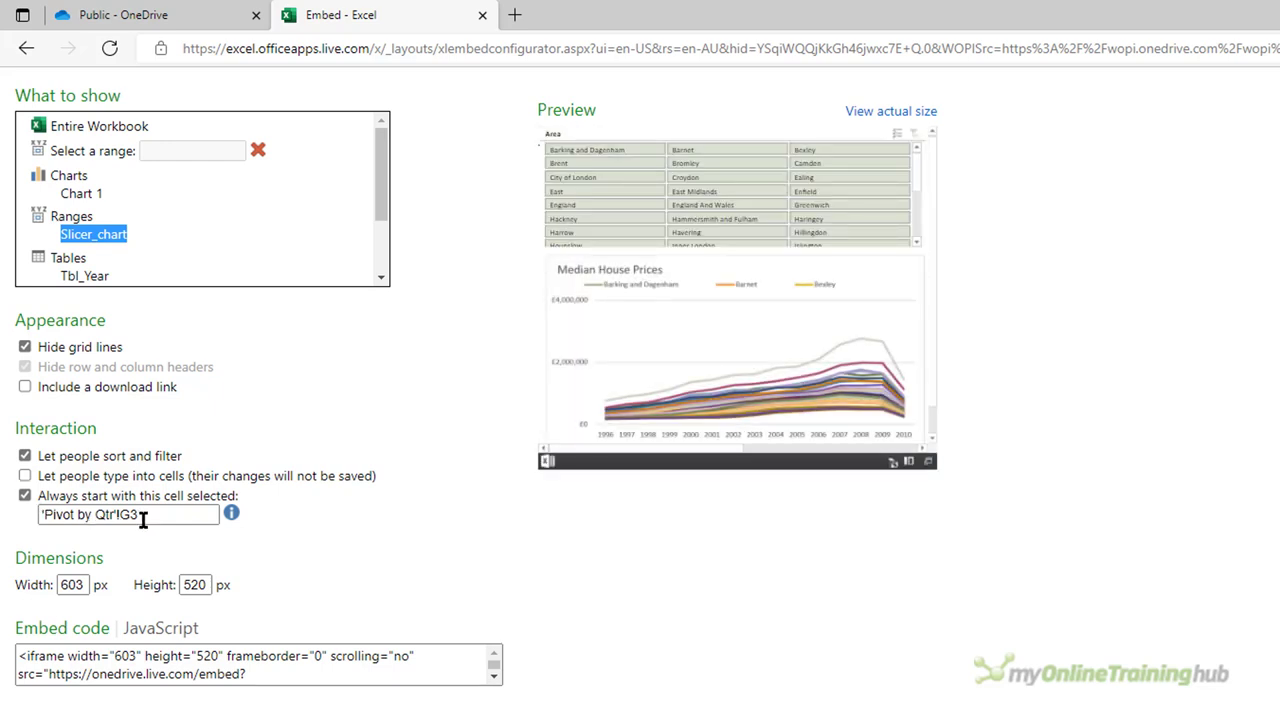
drag(140, 515, 122, 516)
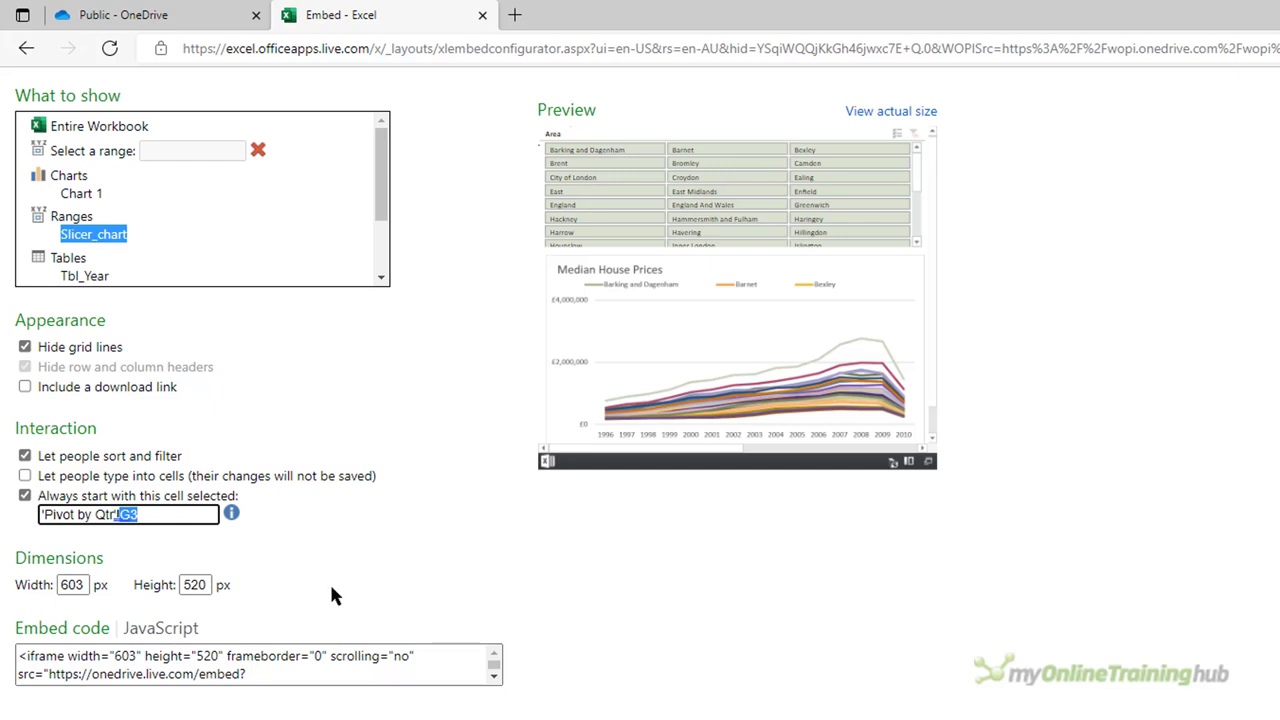
text(L14)
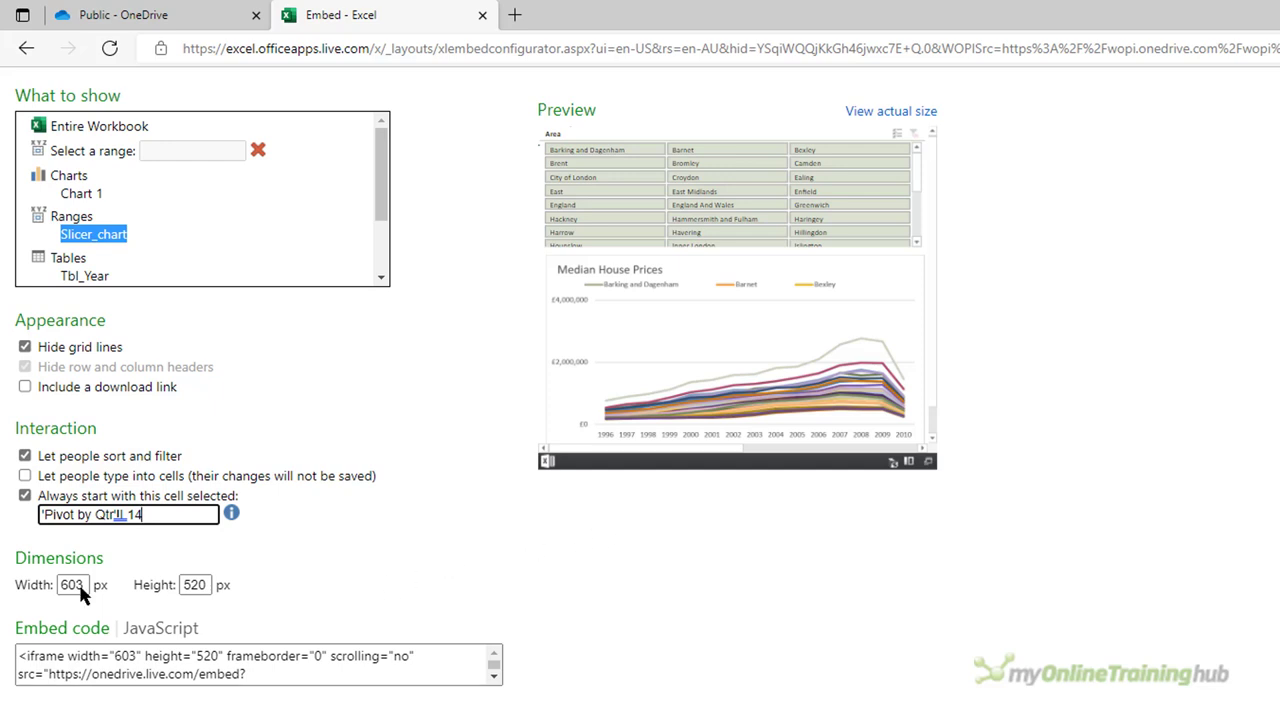
Step: Confirm the 603 × 520 px embed size and select the full iframe embed code
drag(78, 586, 61, 586)
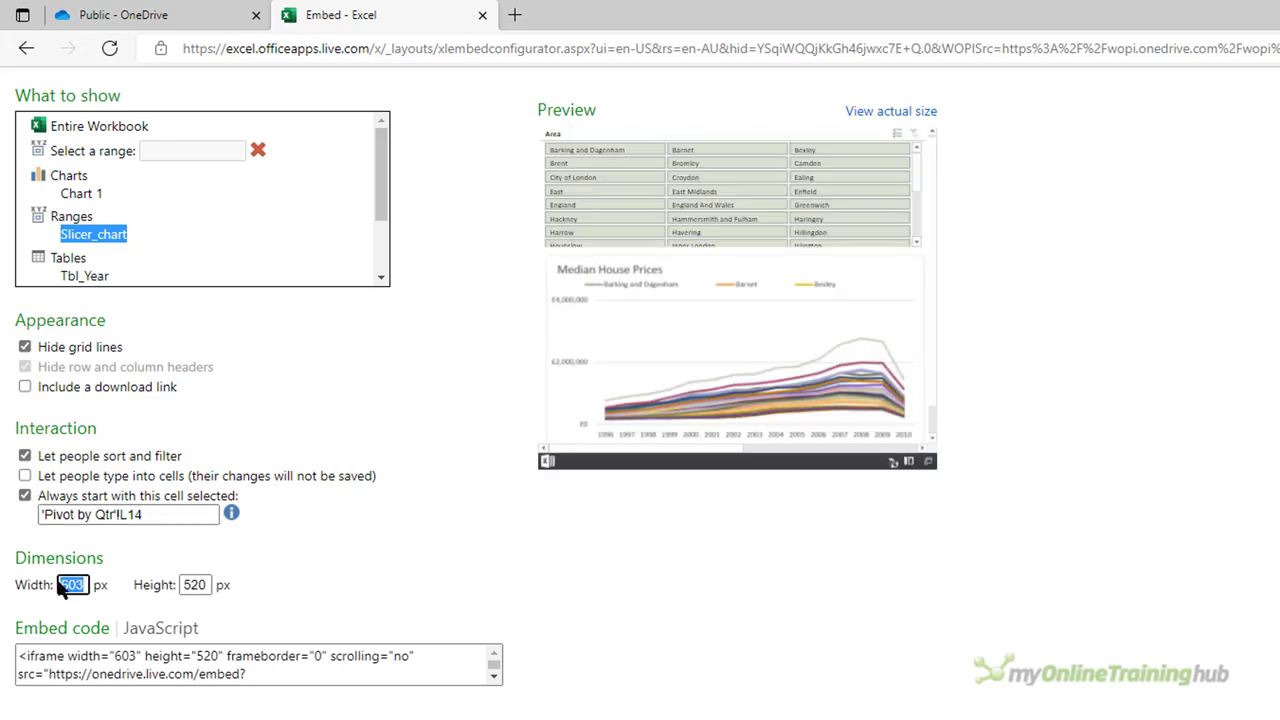
drag(183, 586, 247, 592)
click(120, 660)
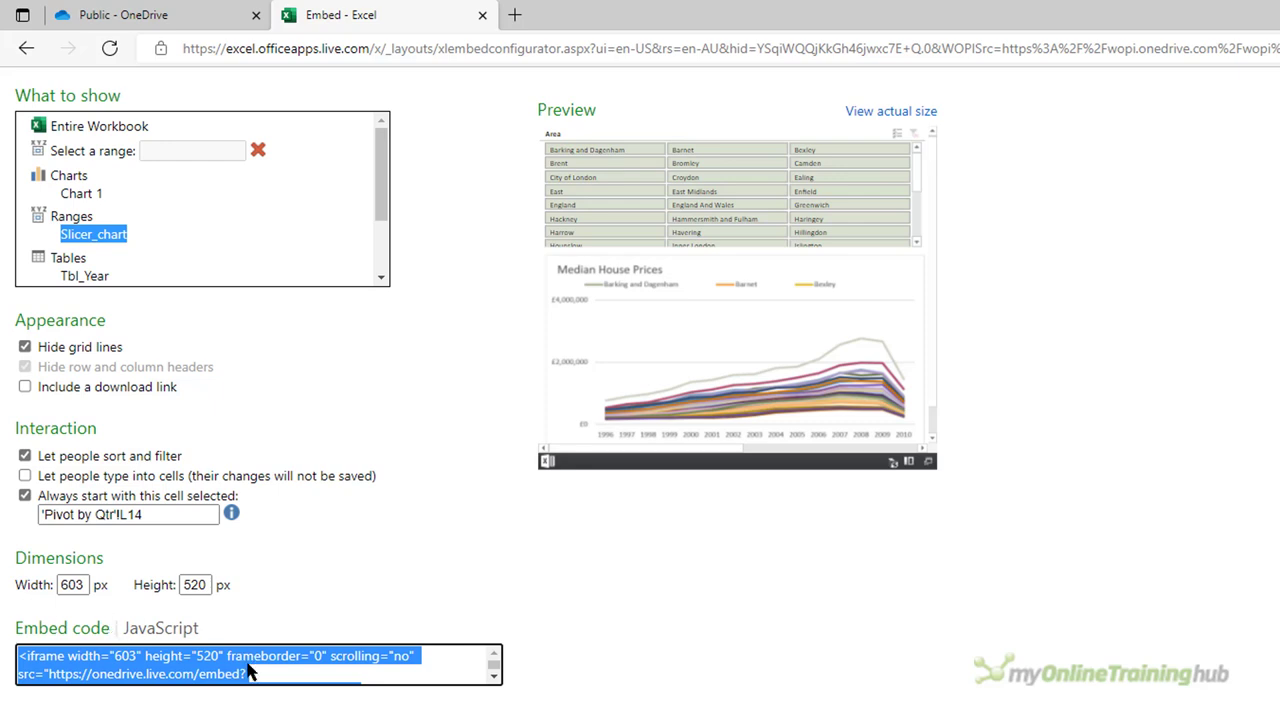
Step: Compare the JavaScript and iframe embed codes, ending with all the iframe code selected
click(137, 628)
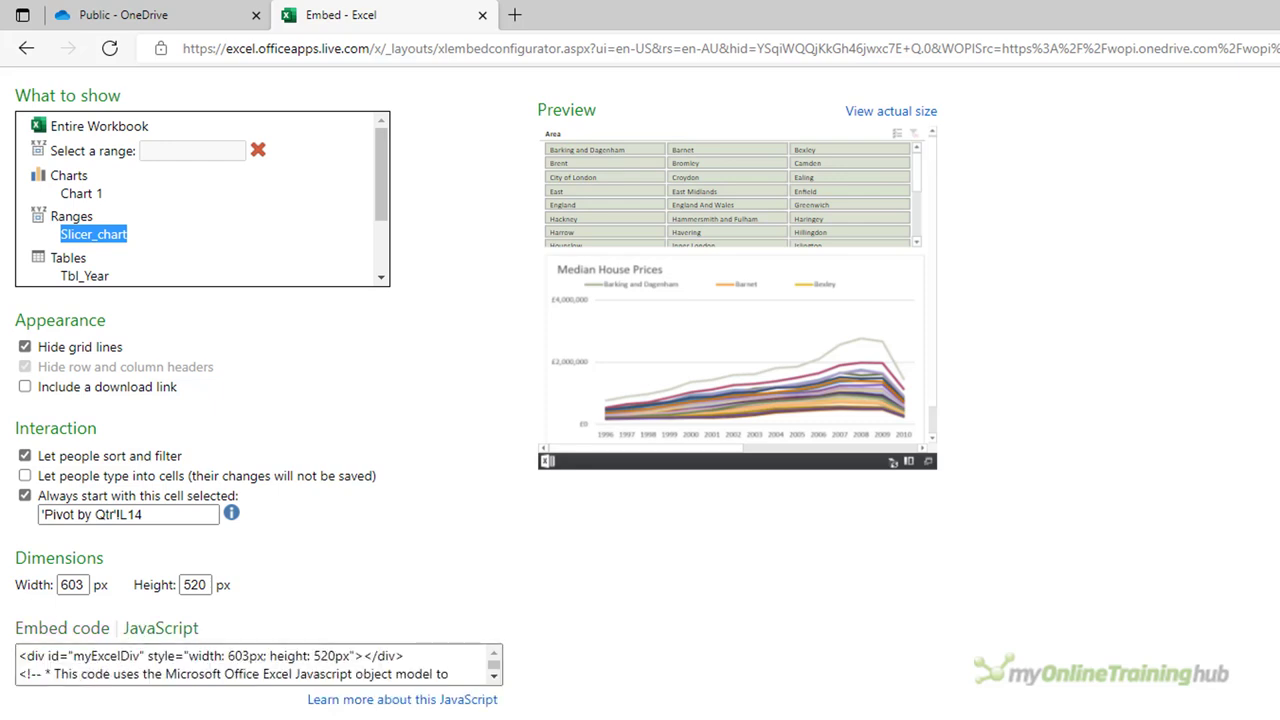
click(237, 660)
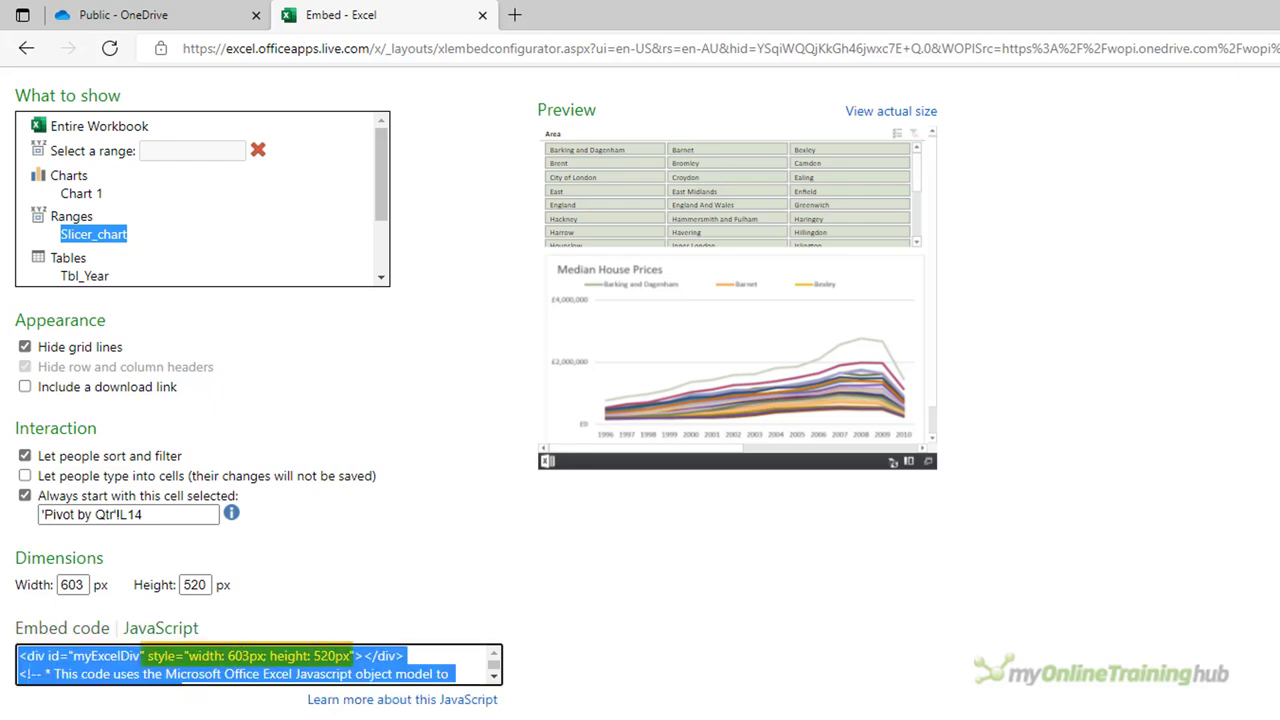
click(73, 628)
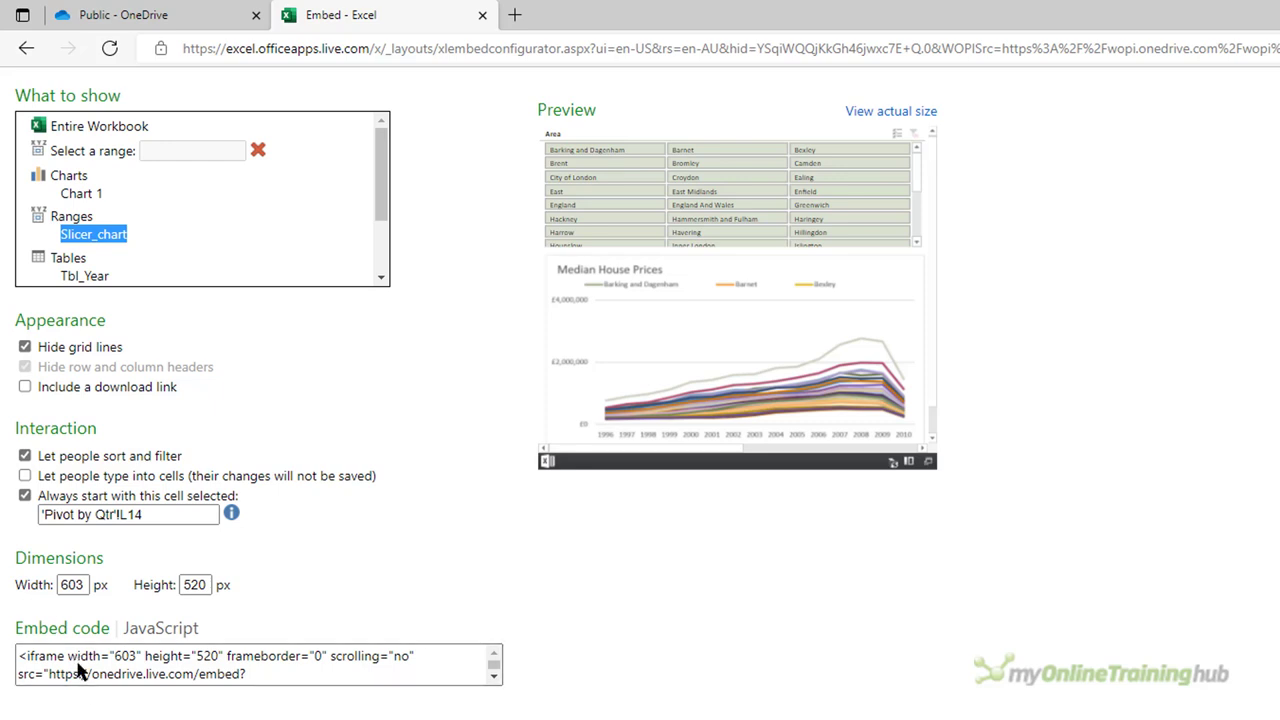
click(127, 631)
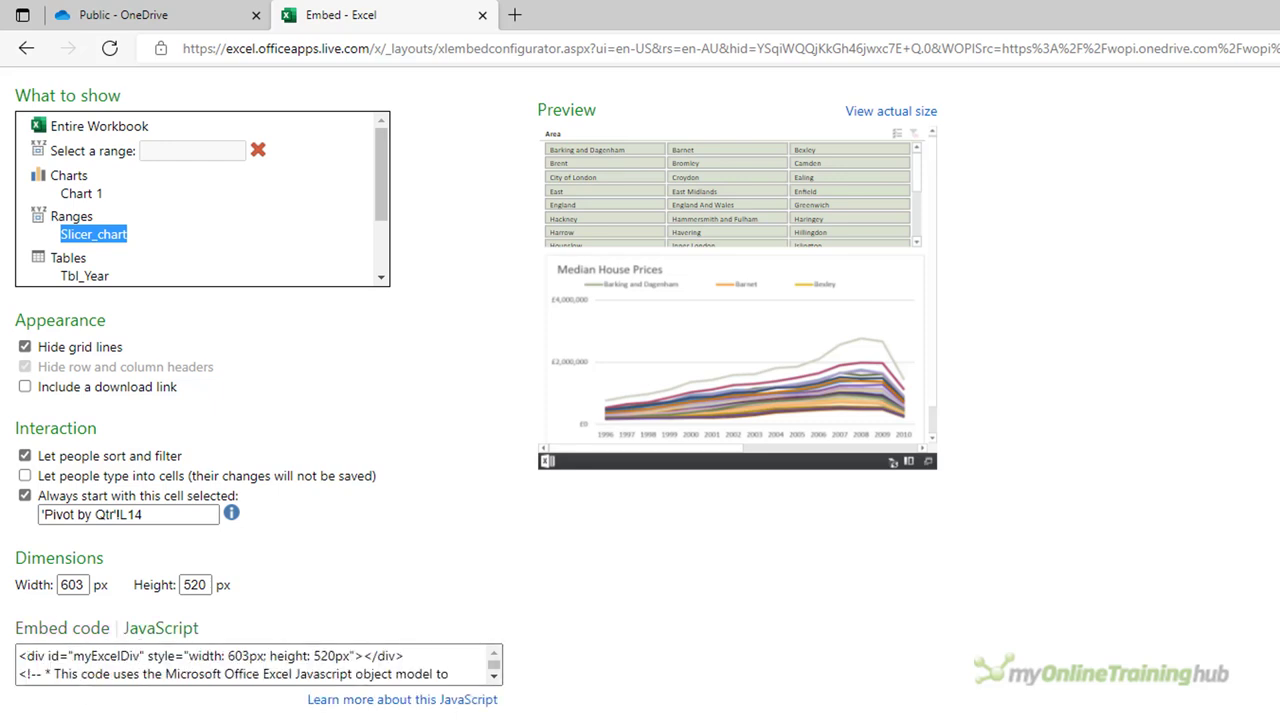
click(62, 628)
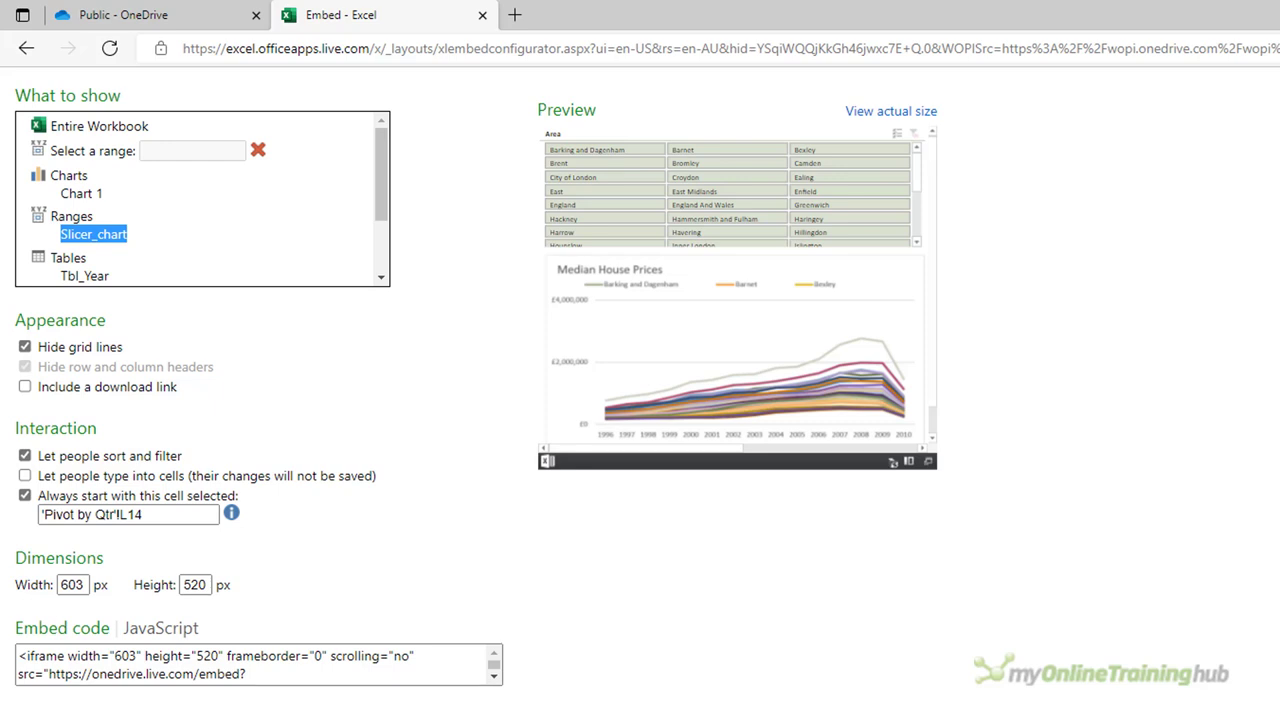
click(91, 664)
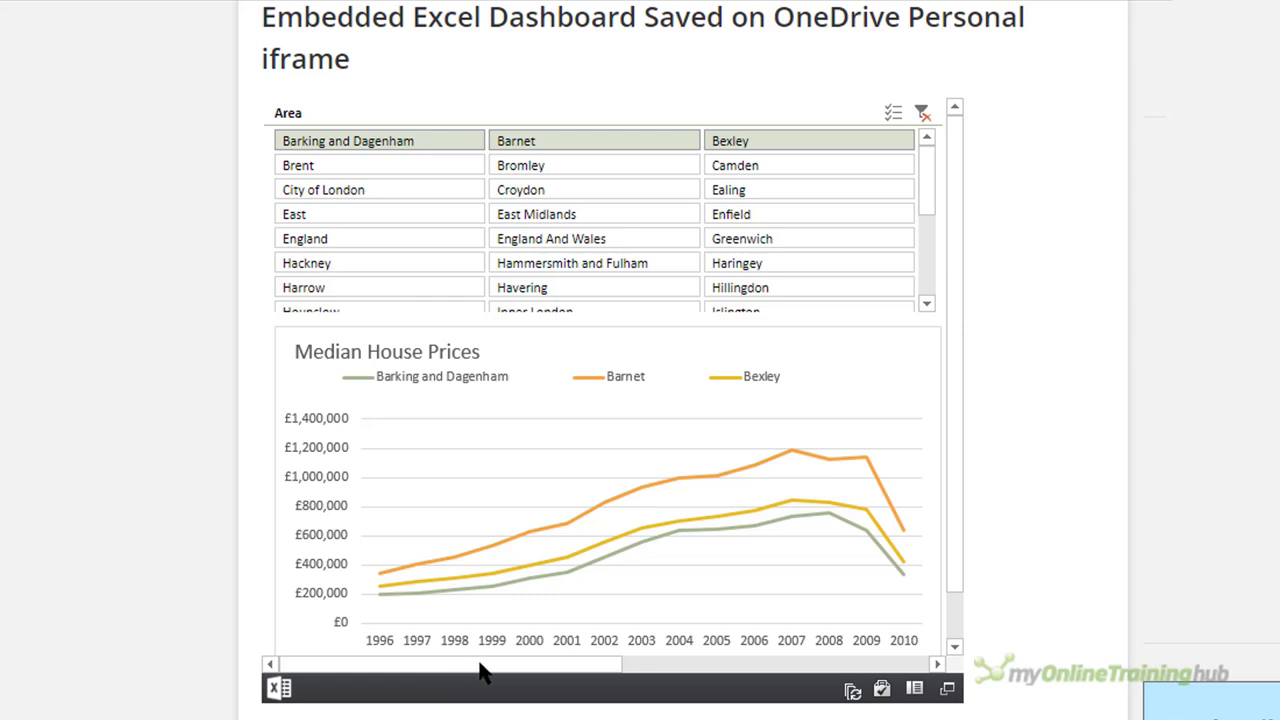
Step: Filter the blog's iframe chart to Brent–Camden, then City of London–Ealing, then Barking and Dagenham–Bexley
mouse_move(480, 672)
mouse_down()
mouse_move(818, 697)
mouse_move(477, 666)
mouse_up()
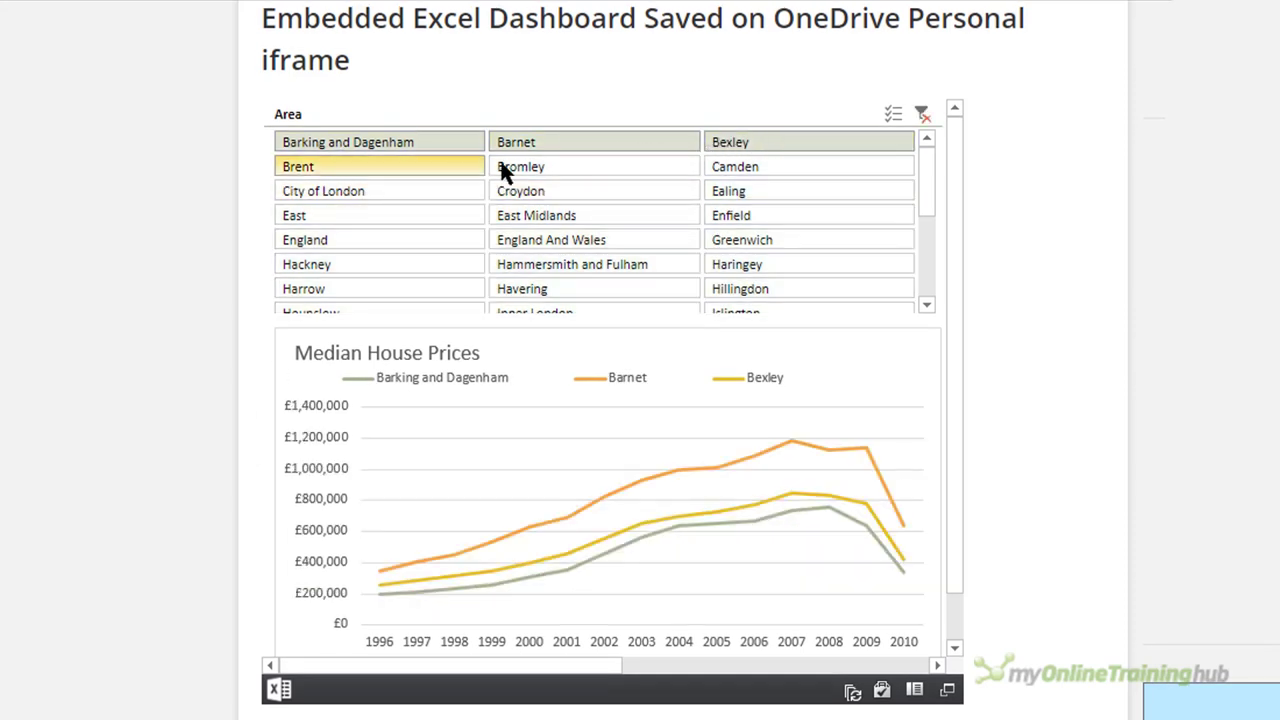
drag(452, 166, 770, 176)
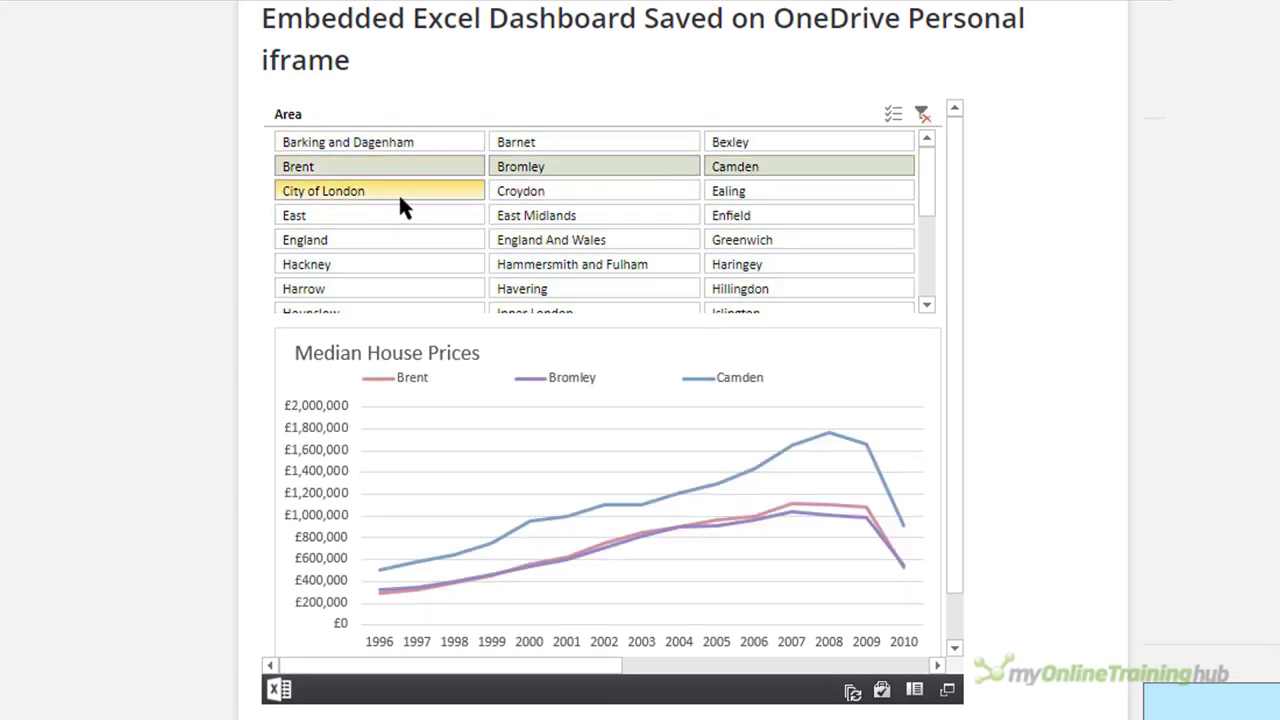
drag(398, 192, 768, 193)
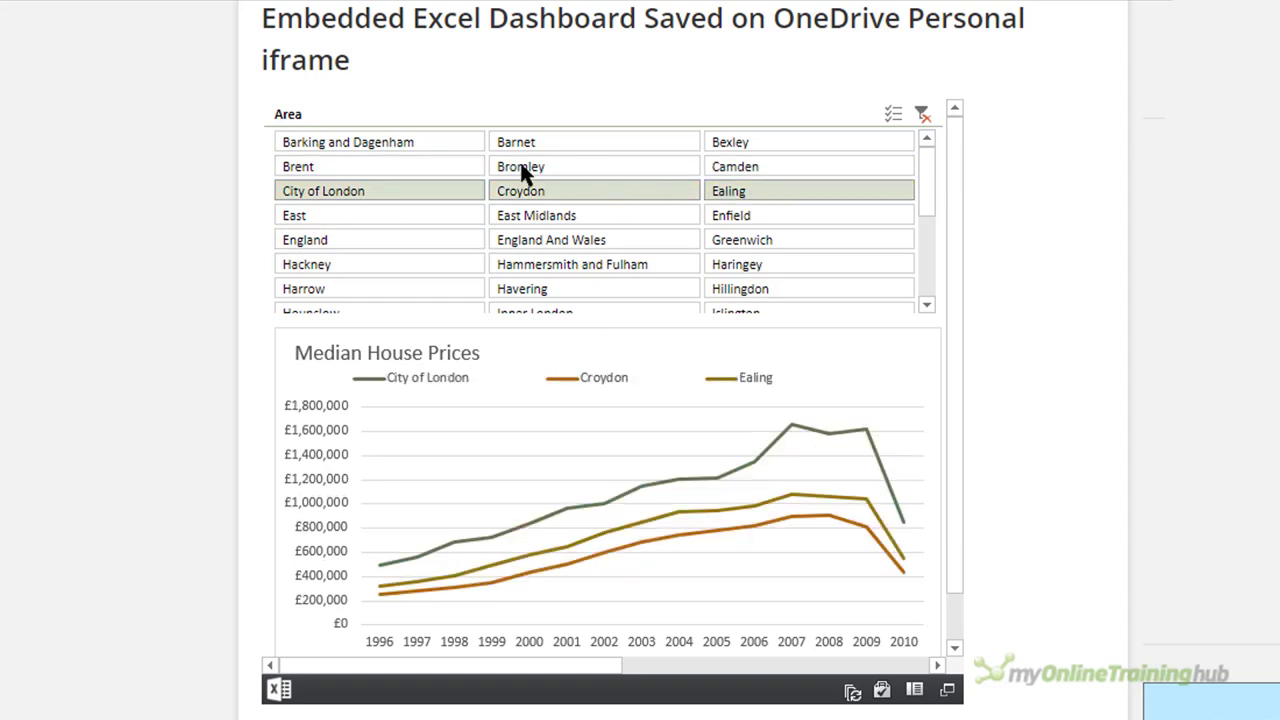
drag(290, 142, 710, 142)
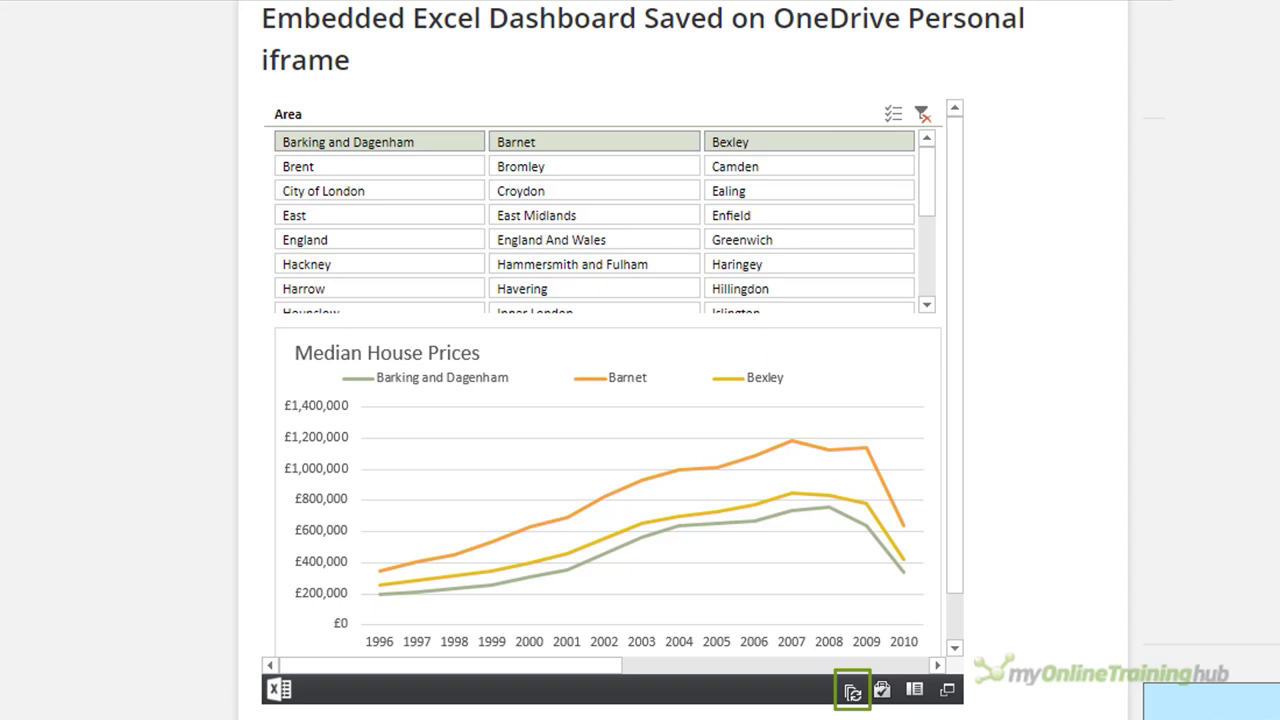
Step: Dismiss the feedback panel, then show excel_slicers.xlsx's OneDrive link and select its 603×520 embed code
click(882, 690)
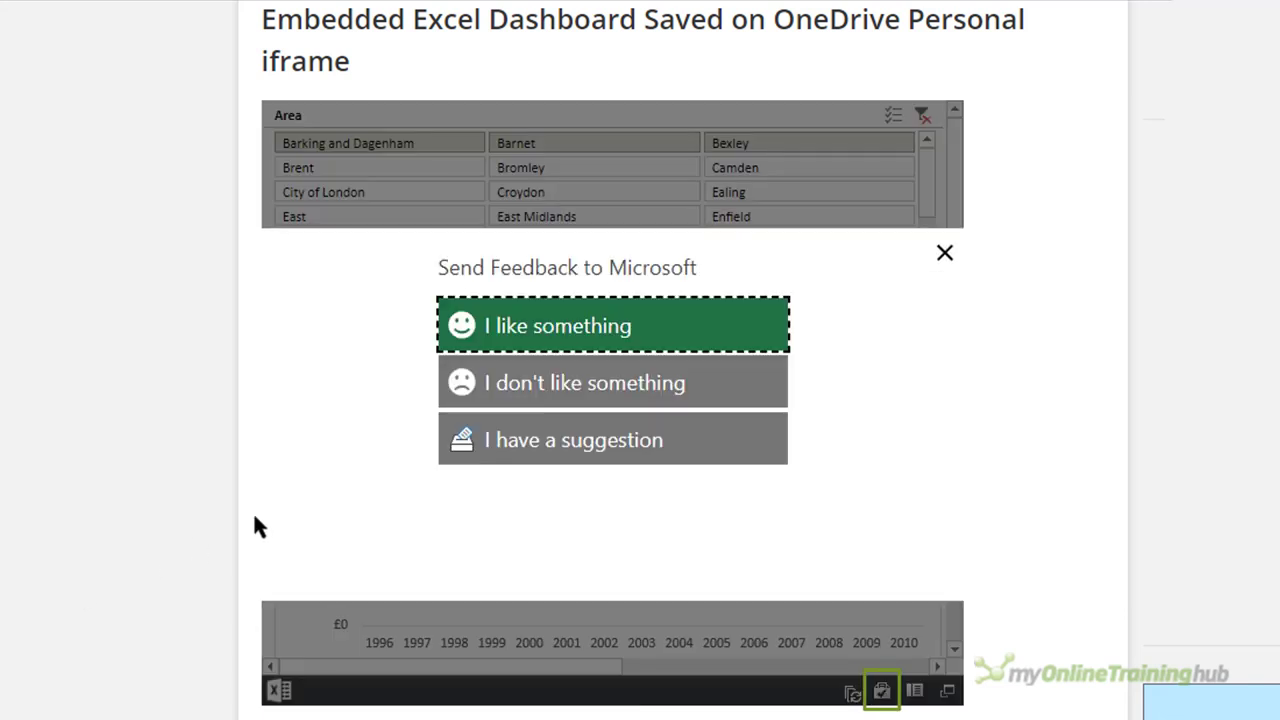
click(944, 253)
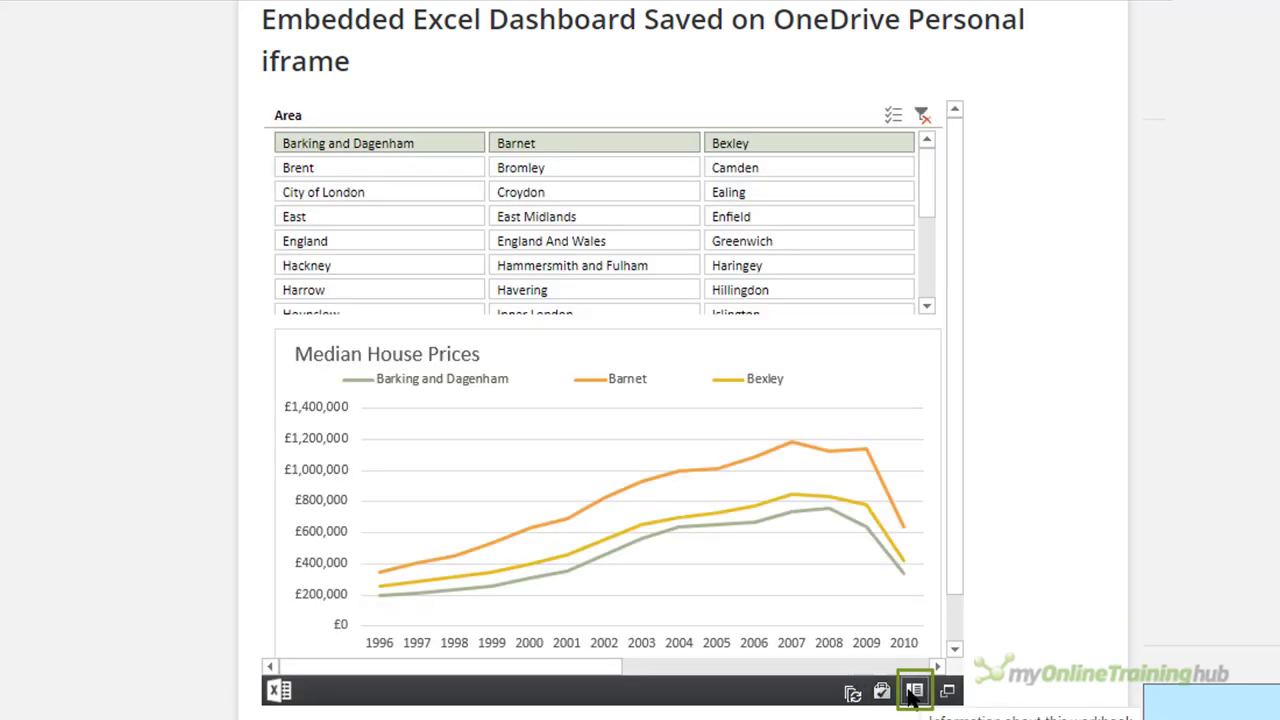
click(913, 691)
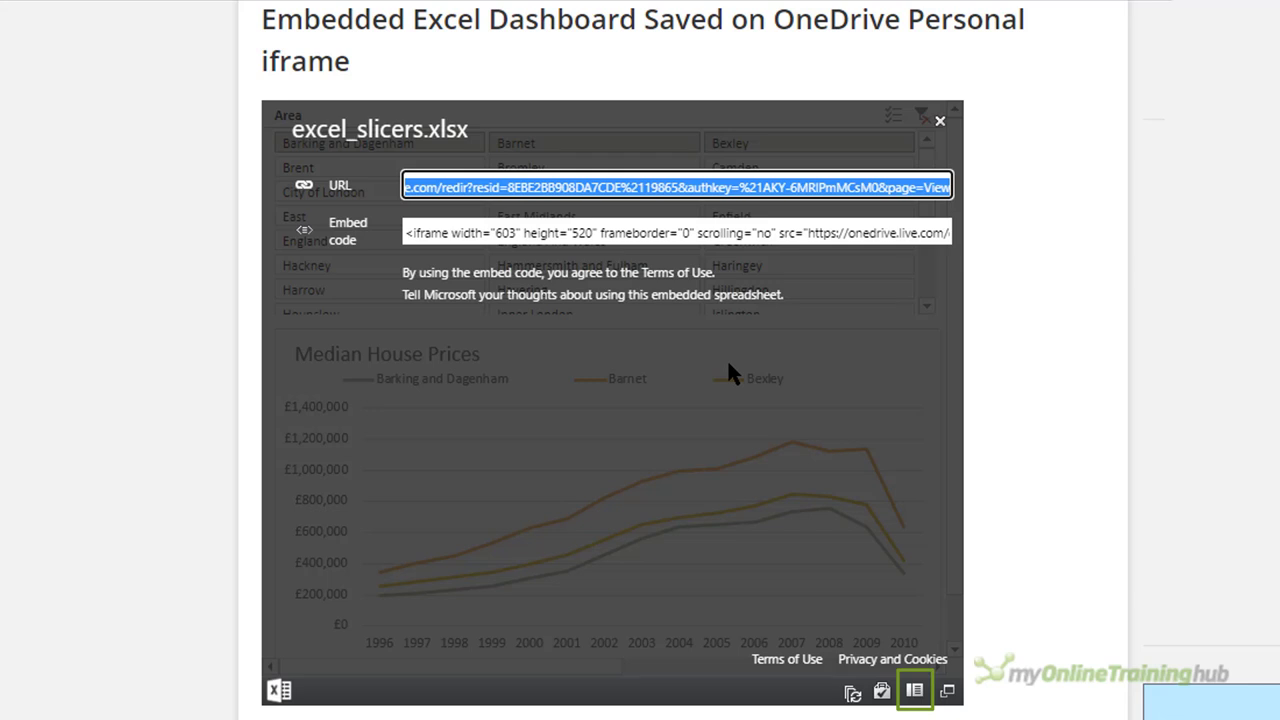
click(486, 232)
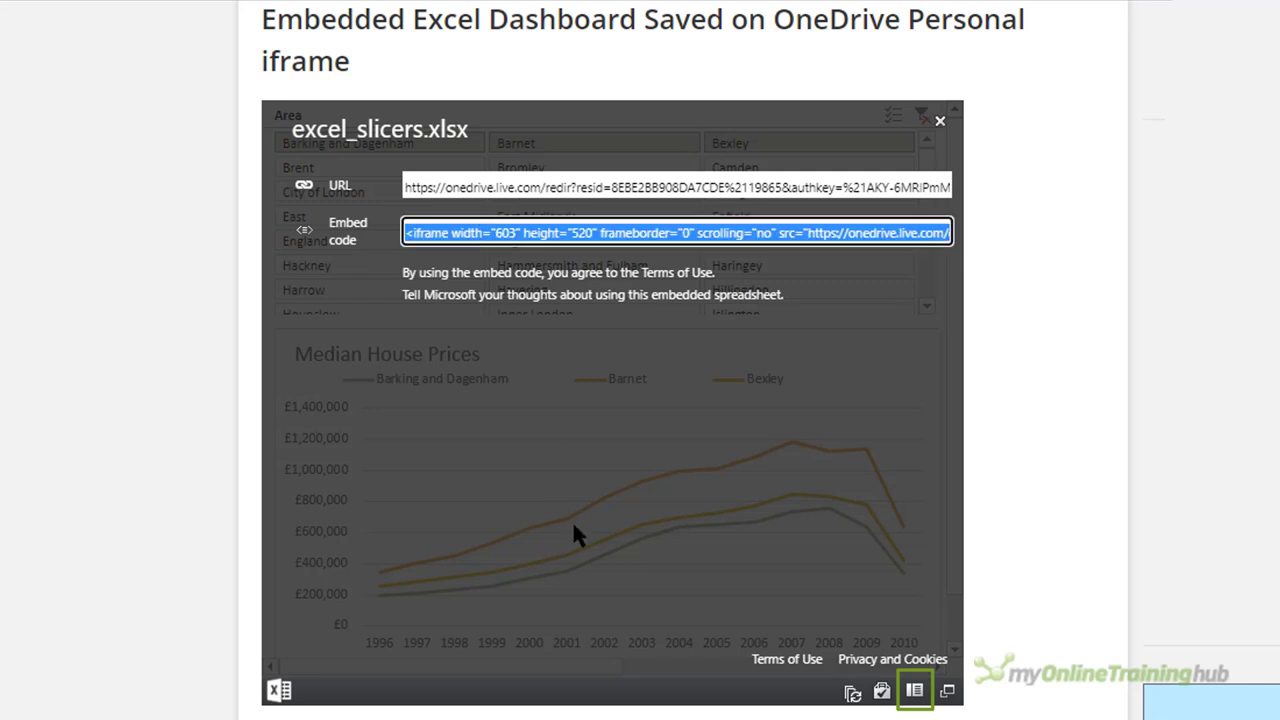
Step: Close the excel_slicers.xlsx details panel to reveal the full slicer dashboard
click(953, 645)
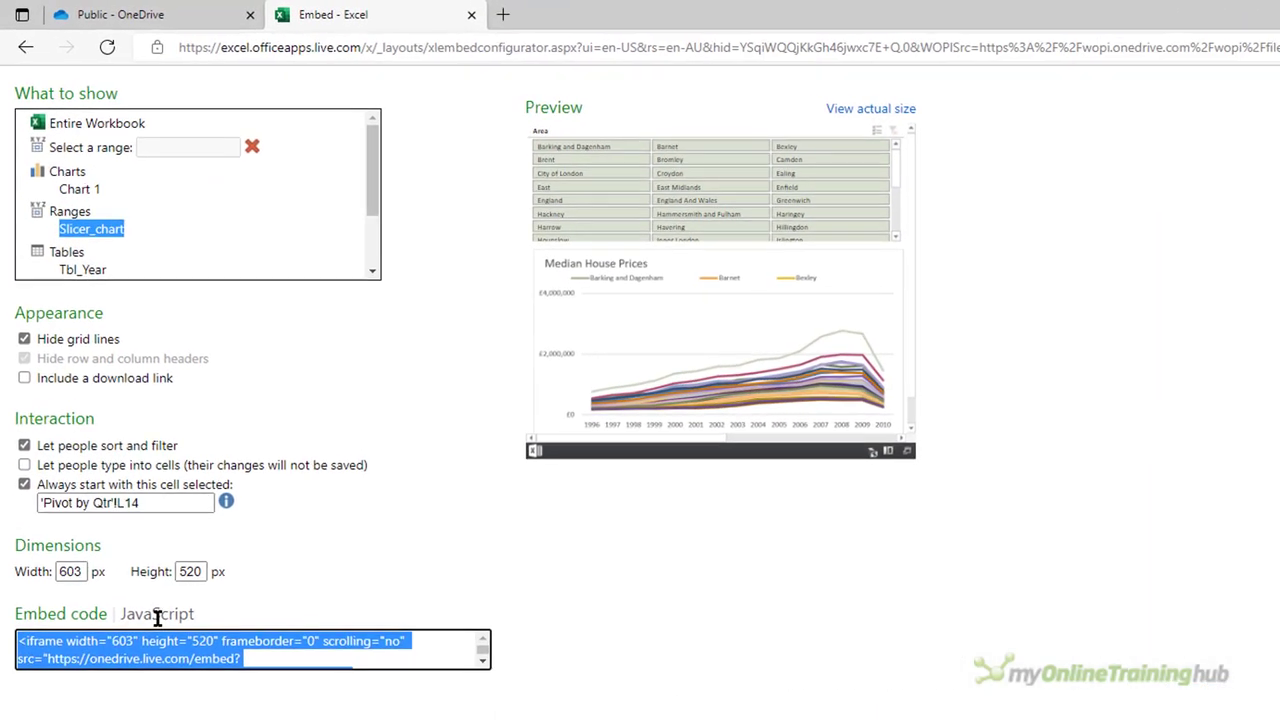
Step: Show the Slicer_chart JavaScript embed code and select all of it
click(157, 614)
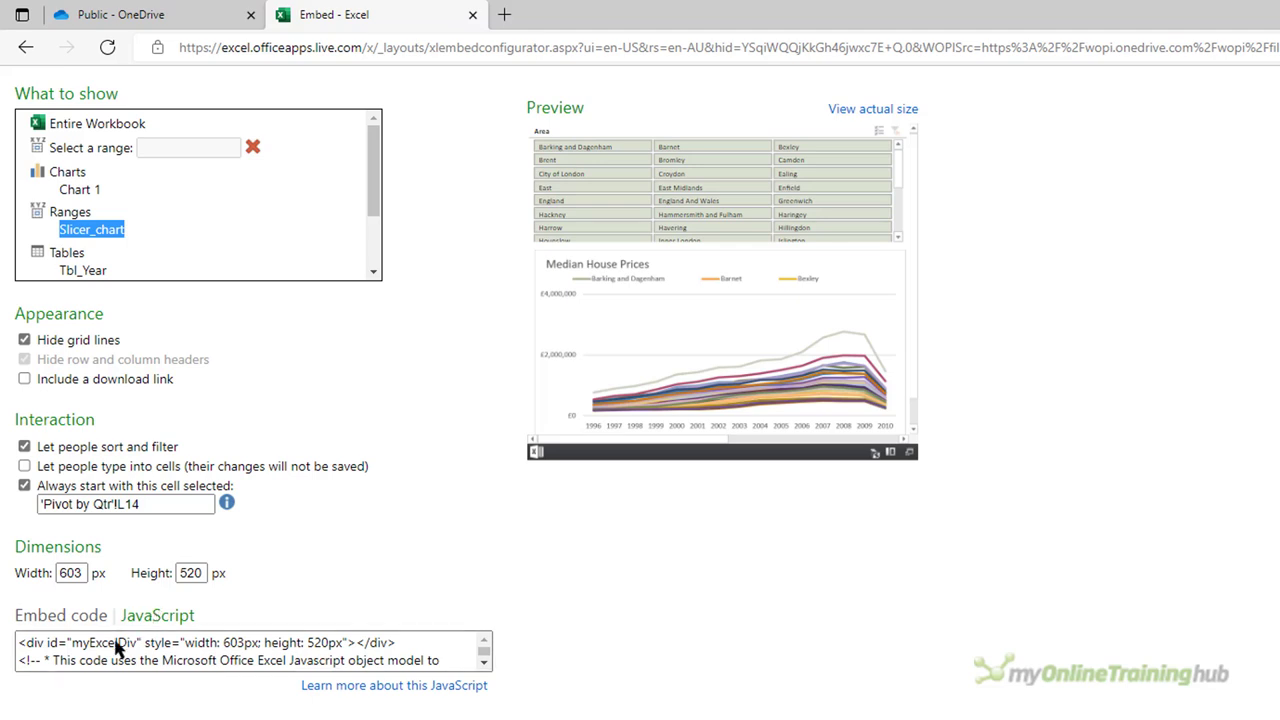
click(120, 655)
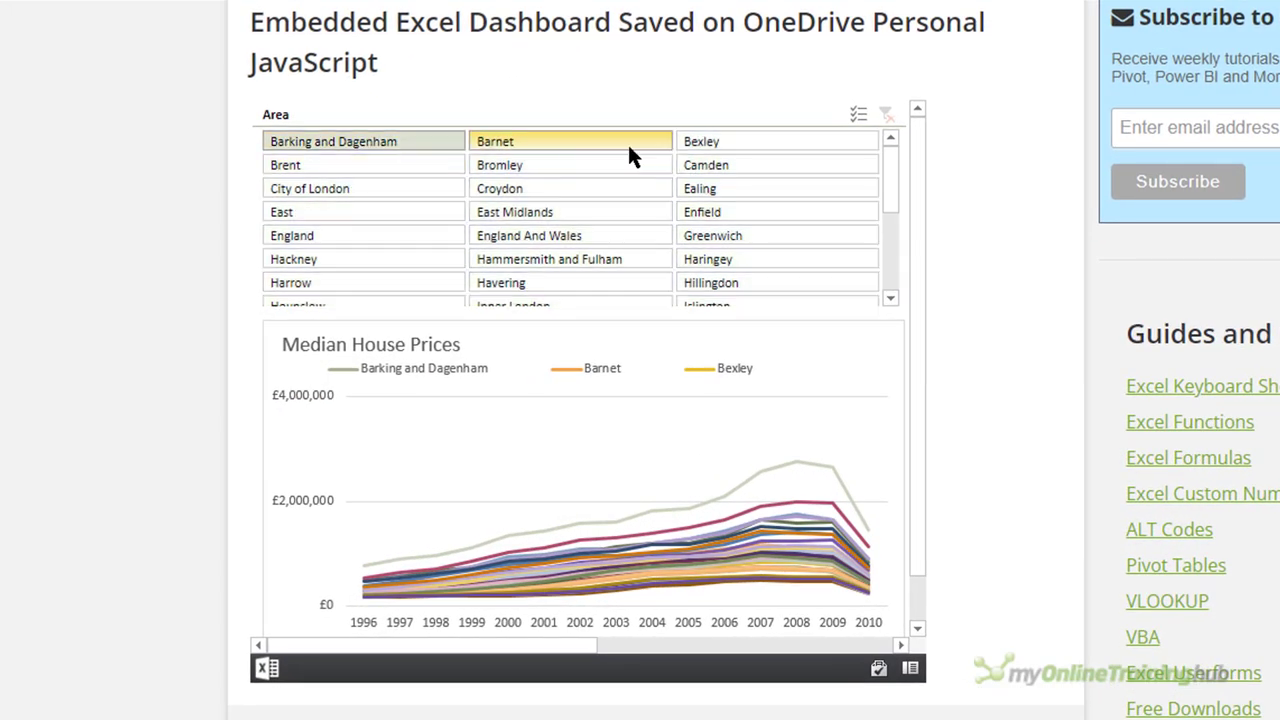
Step: Filter the JavaScript-embedded chart through Barking–Bexley, Brent–Camden, then City of London–Ealing
drag(627, 142, 694, 150)
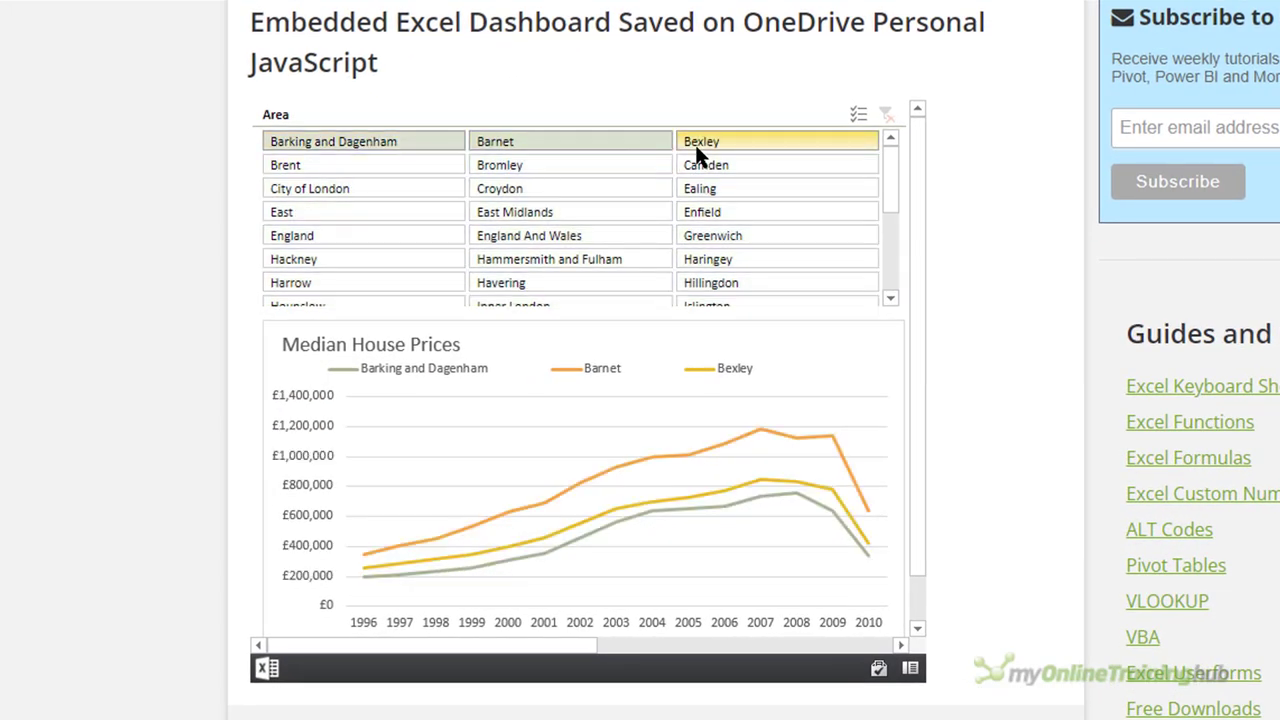
drag(337, 172, 697, 163)
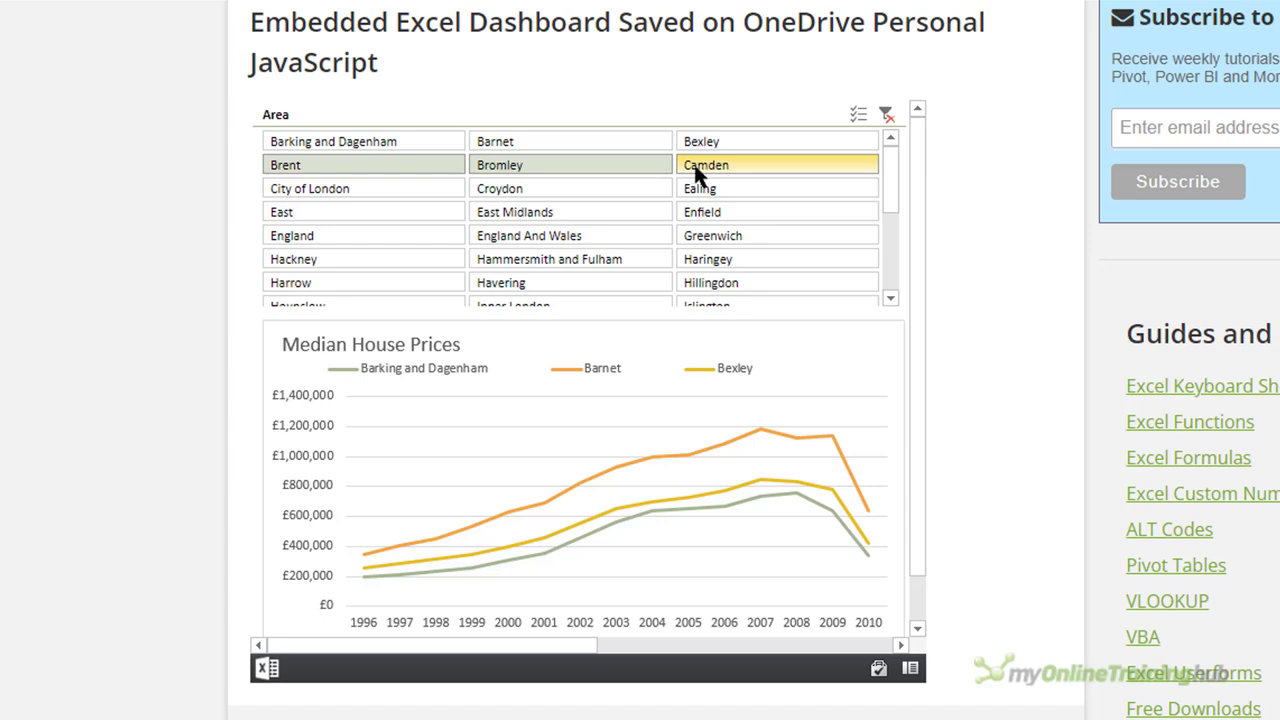
drag(456, 188, 684, 193)
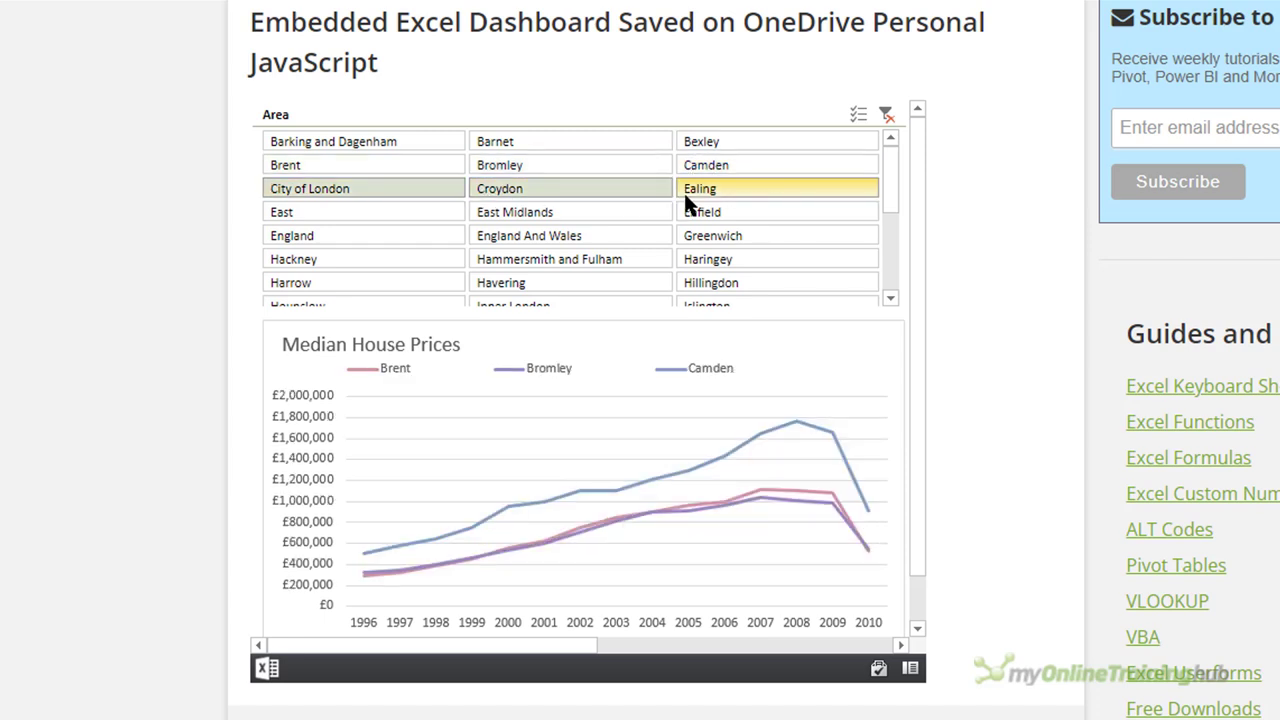